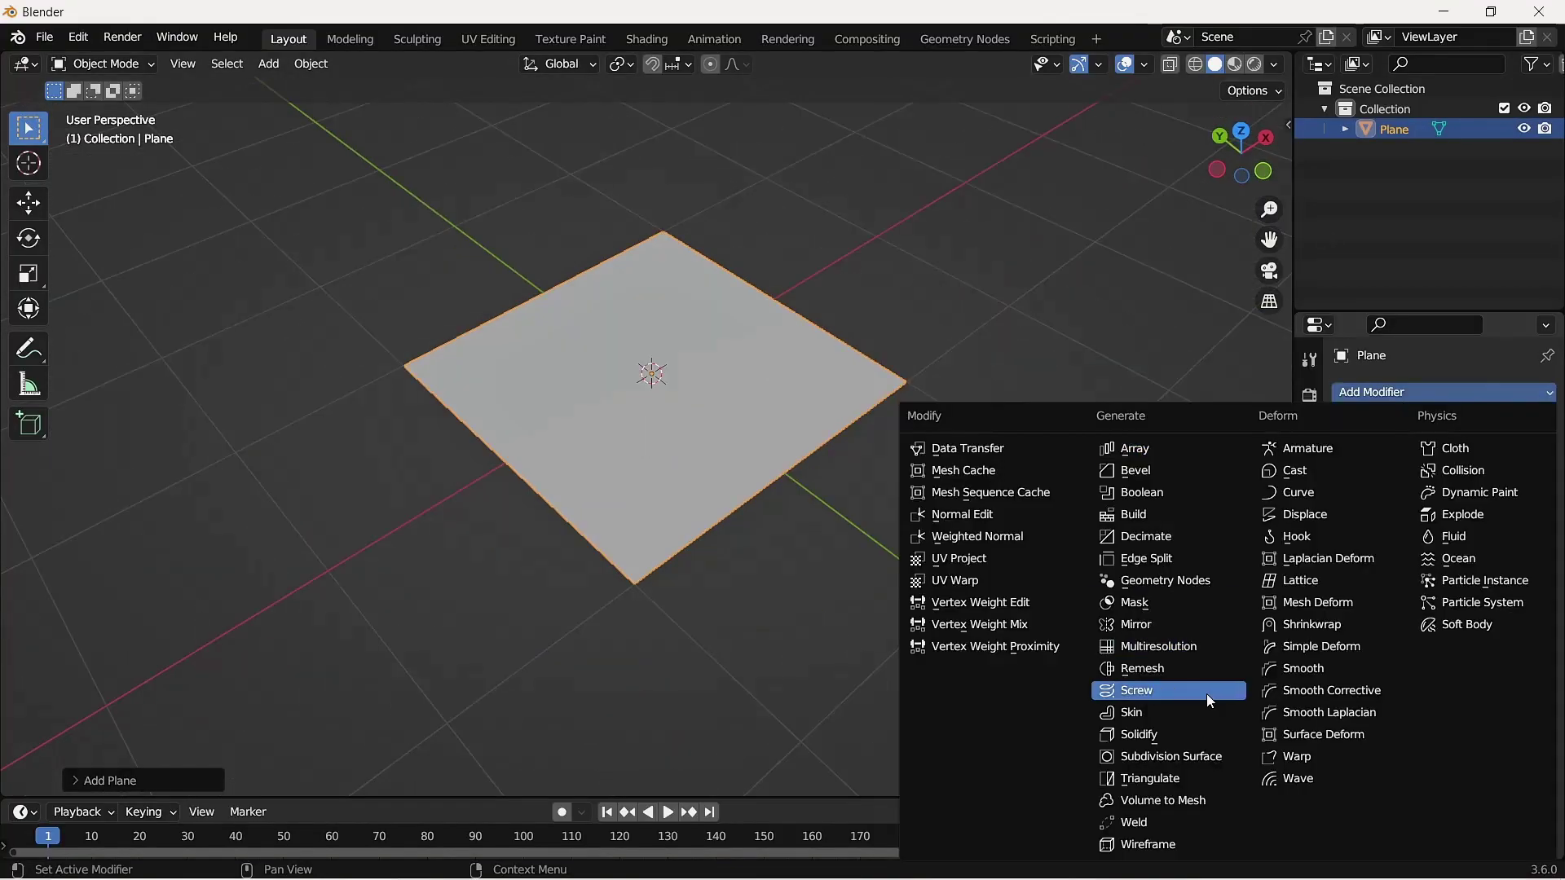
# Add two Subdivision Surface modifiers to the plane, each at viewport level 4.
pyautogui.click(1213, 750)
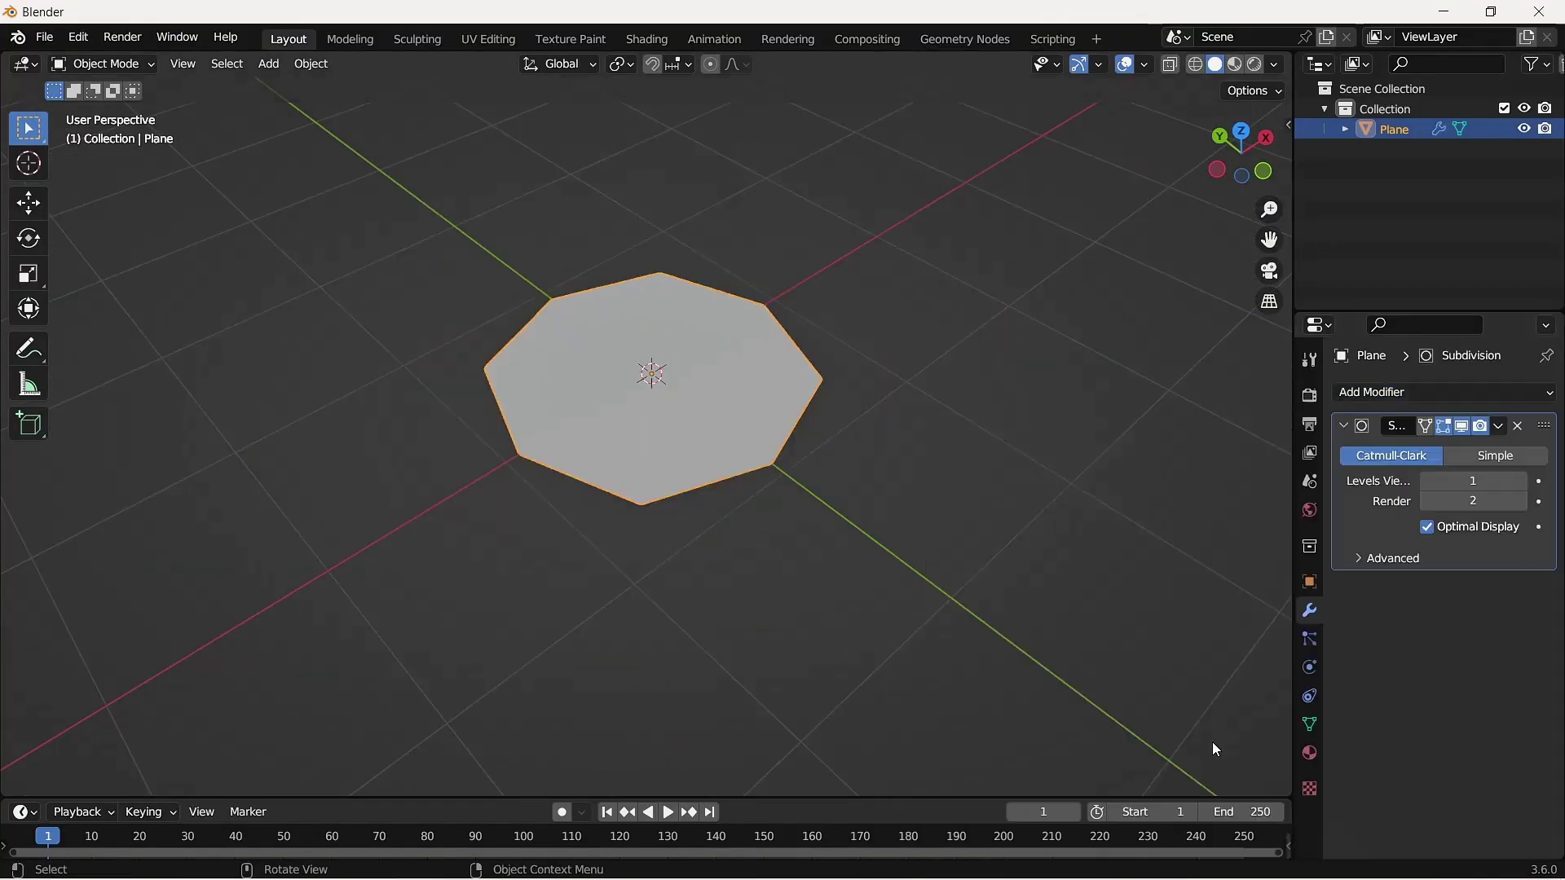
pyautogui.click(1521, 482)
pyautogui.click(1521, 482)
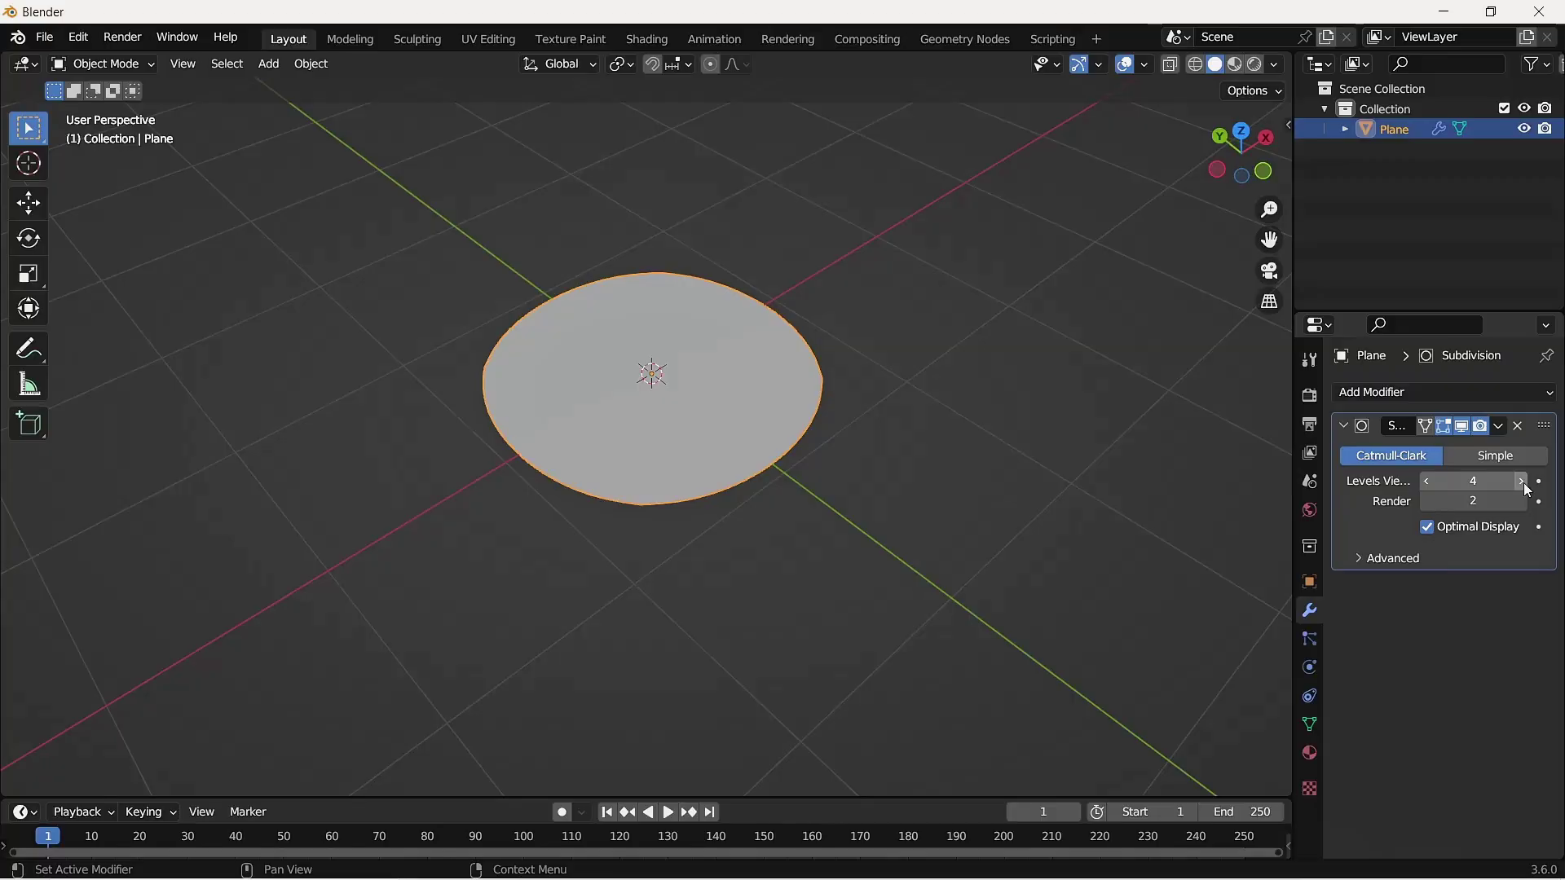
pyautogui.click(1532, 392)
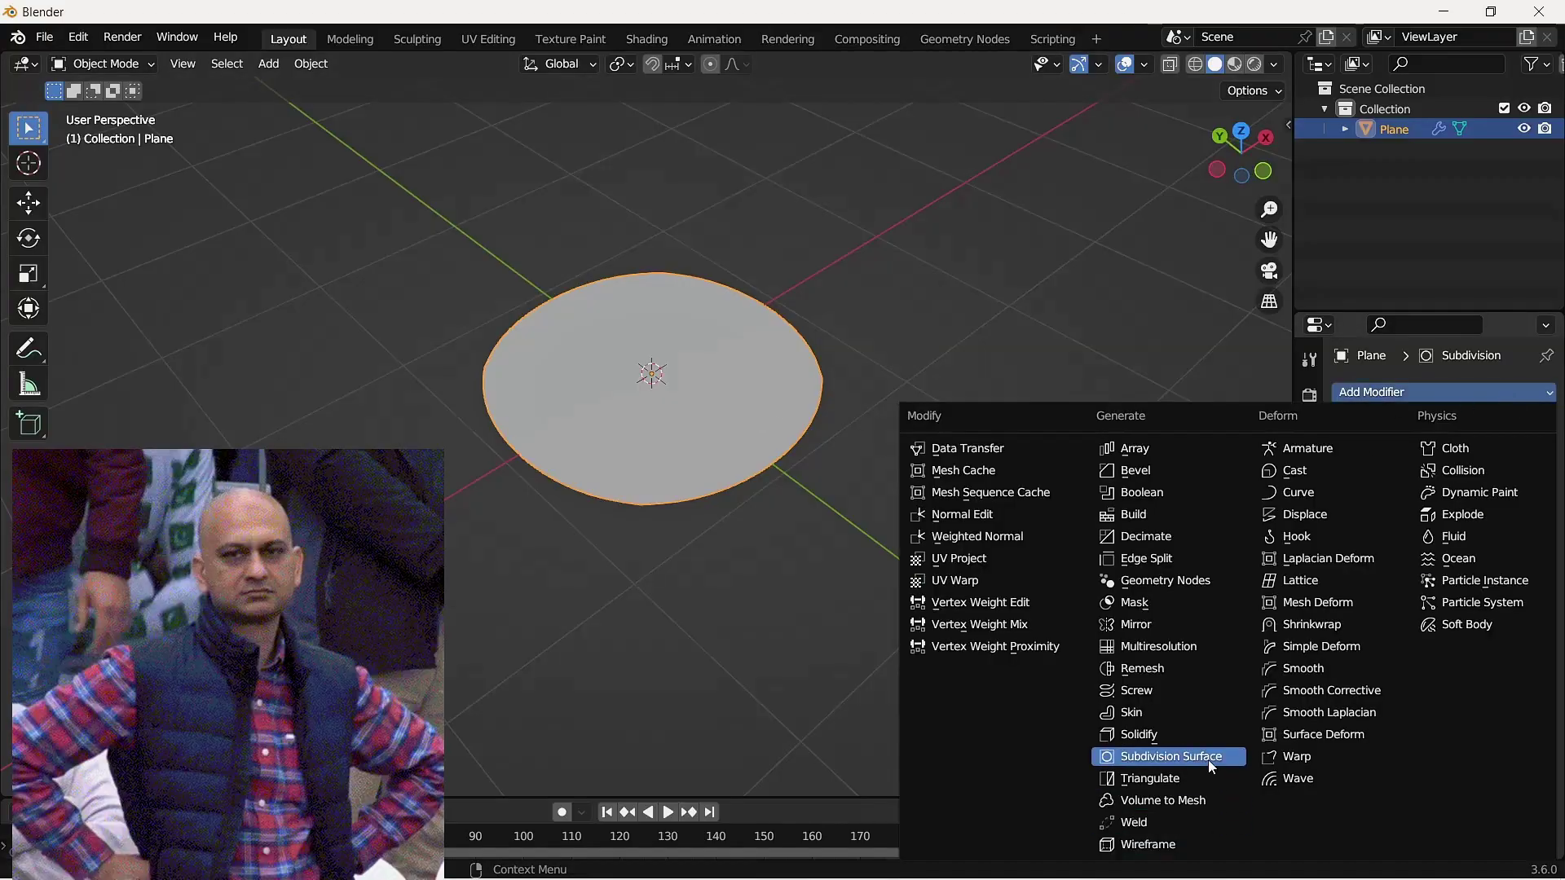
pyautogui.click(1208, 760)
pyautogui.moveTo(1473, 640); pyautogui.dragTo(1517, 641)
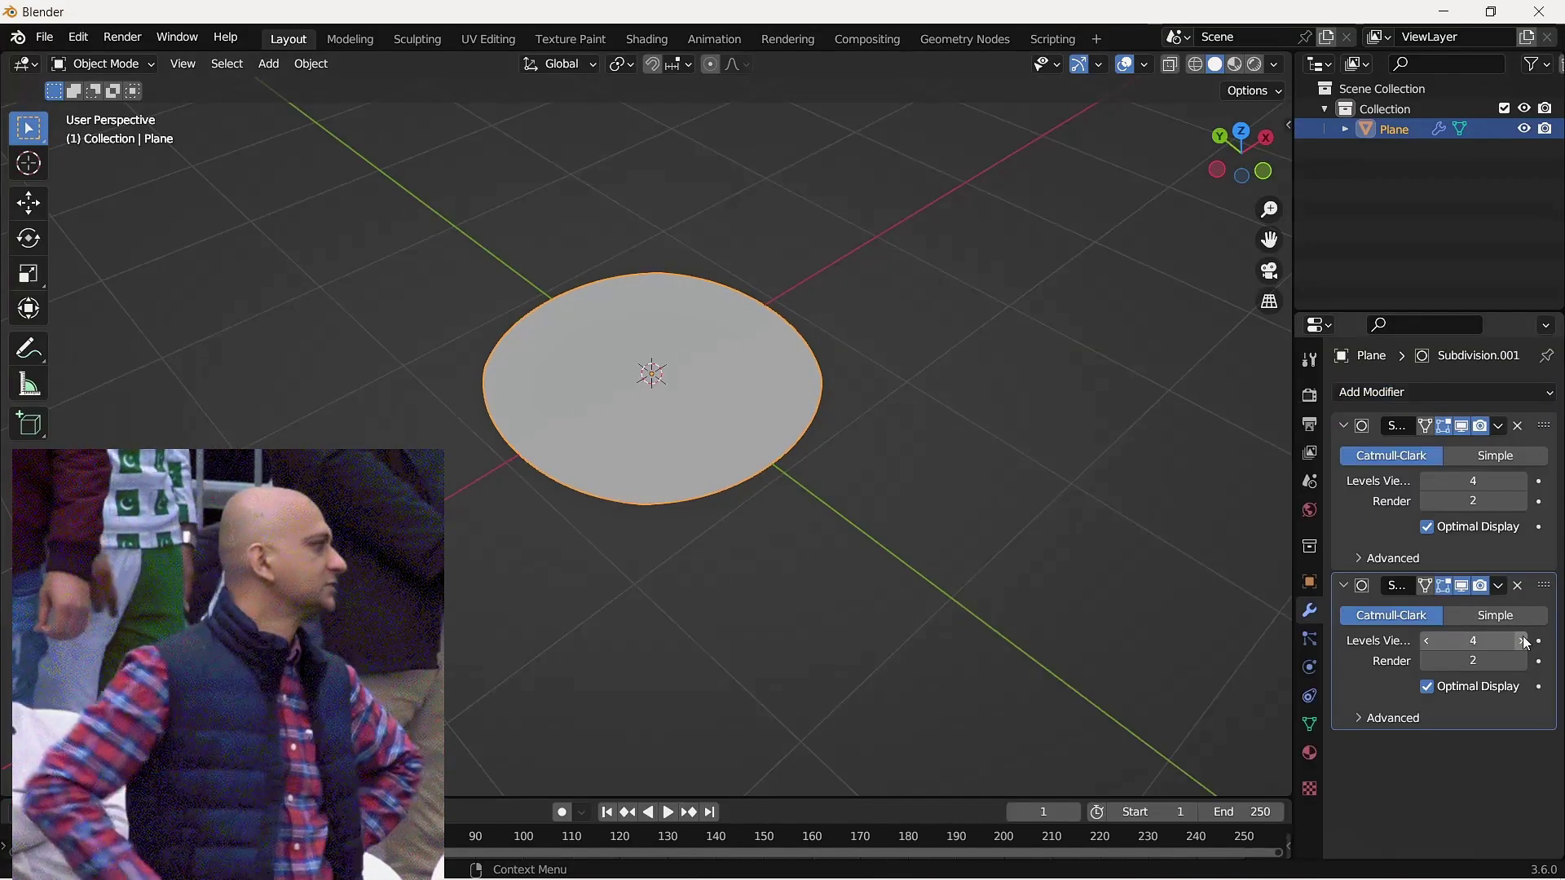
# Apply both subdivision modifiers so the round disc's subdivision is baked into the mesh.
pyautogui.click(1500, 426)
pyautogui.click(1475, 451)
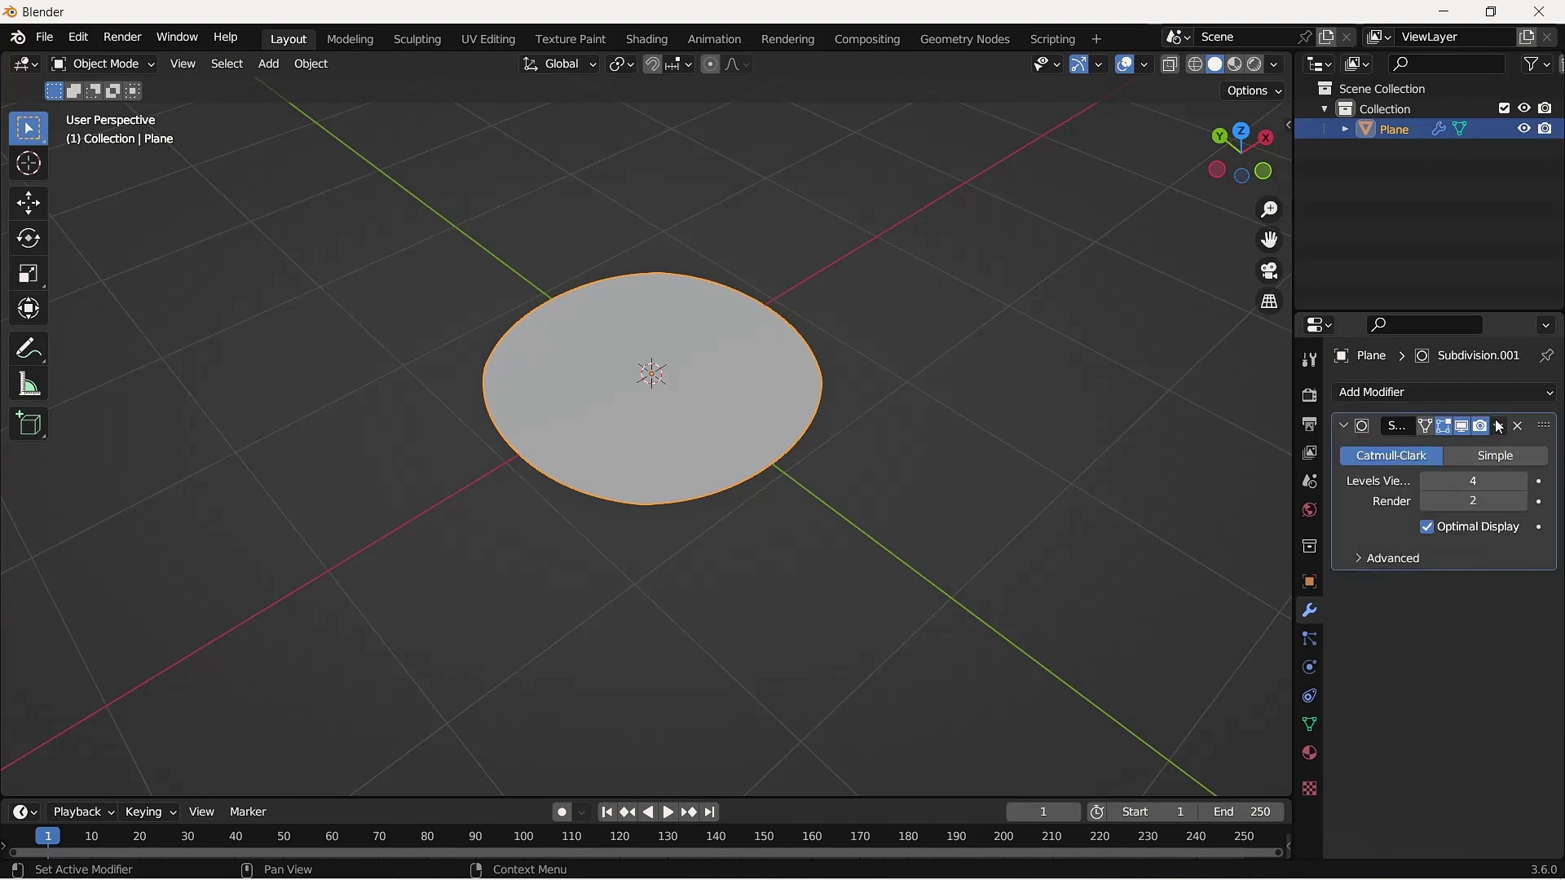
pyautogui.click(1471, 451)
pyautogui.moveTo(1059, 457); pyautogui.dragTo(1058, 396, button='middle')
pyautogui.moveTo(1241, 153); pyautogui.dragTo(957, 355)
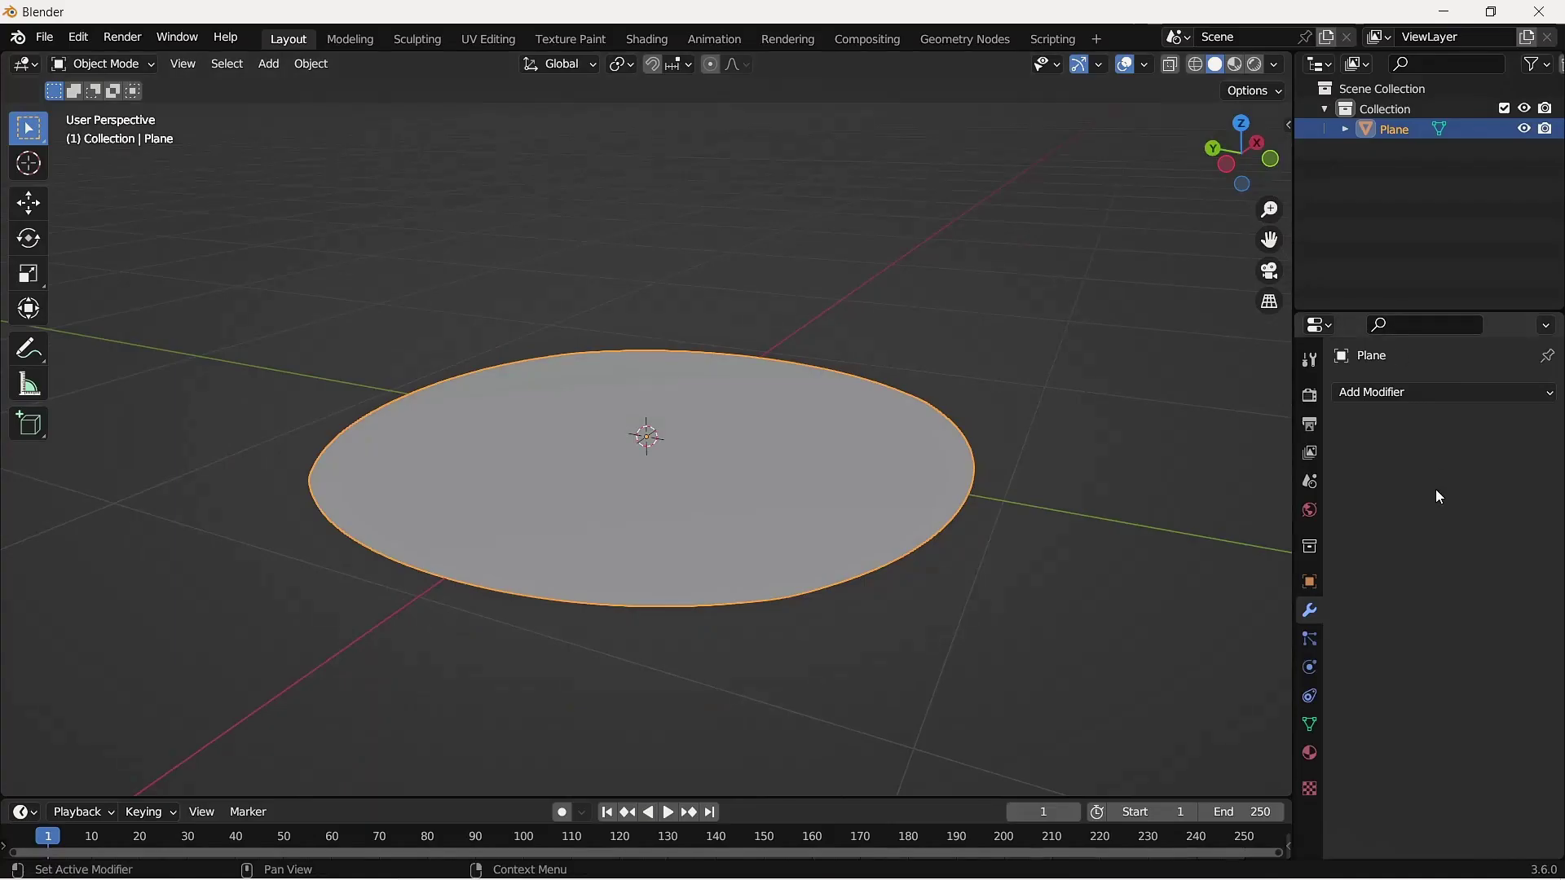
# Add a Displace modifier using the Oreos map image at strength 0.025.
pyautogui.click(1390, 394)
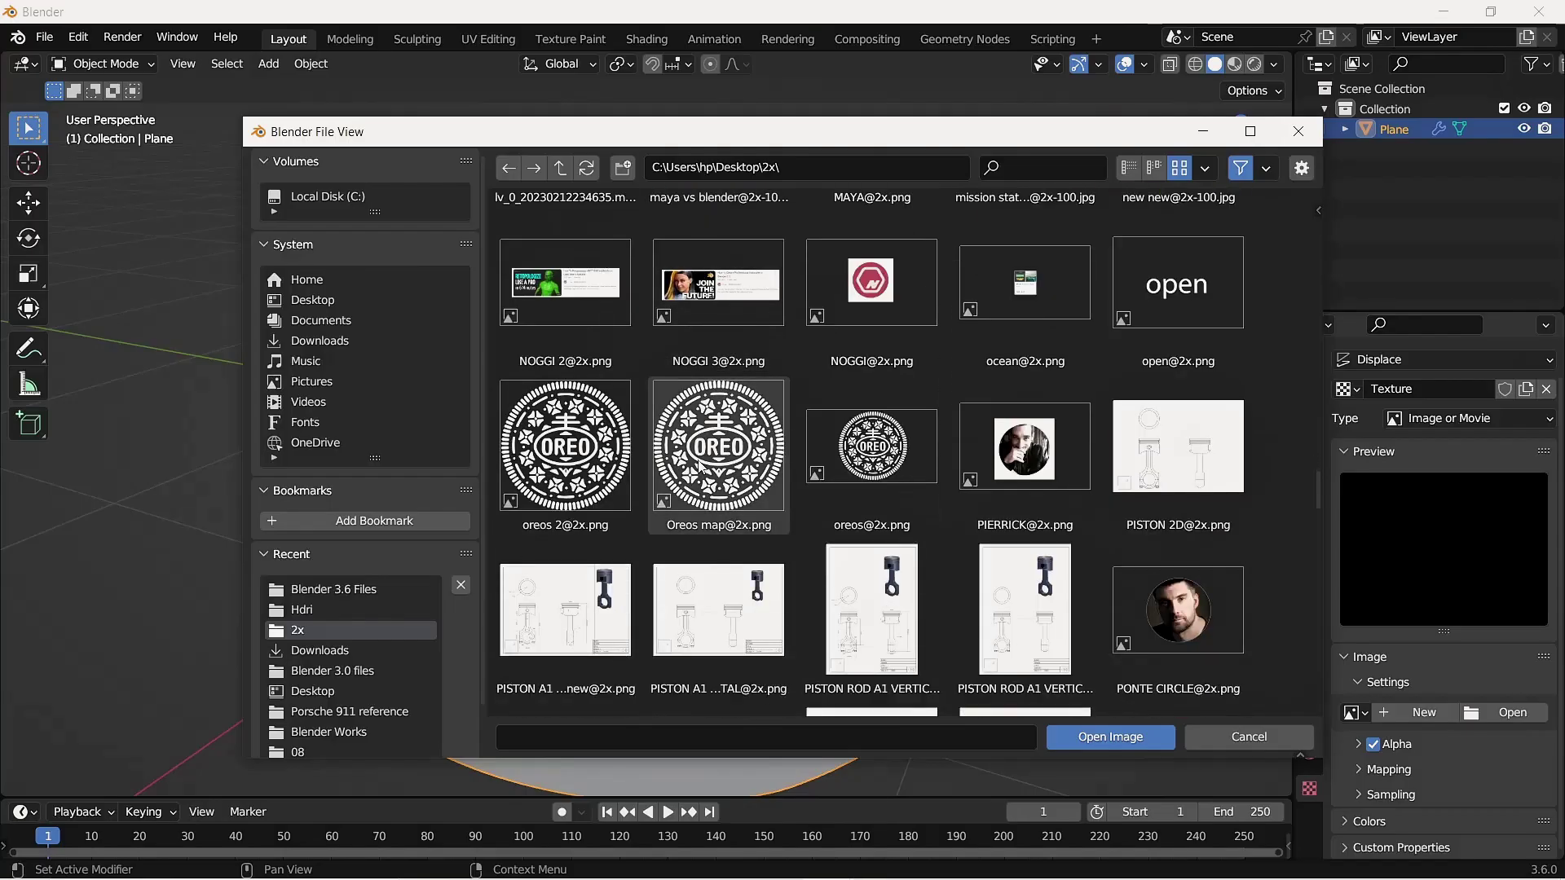
pyautogui.click(1127, 734)
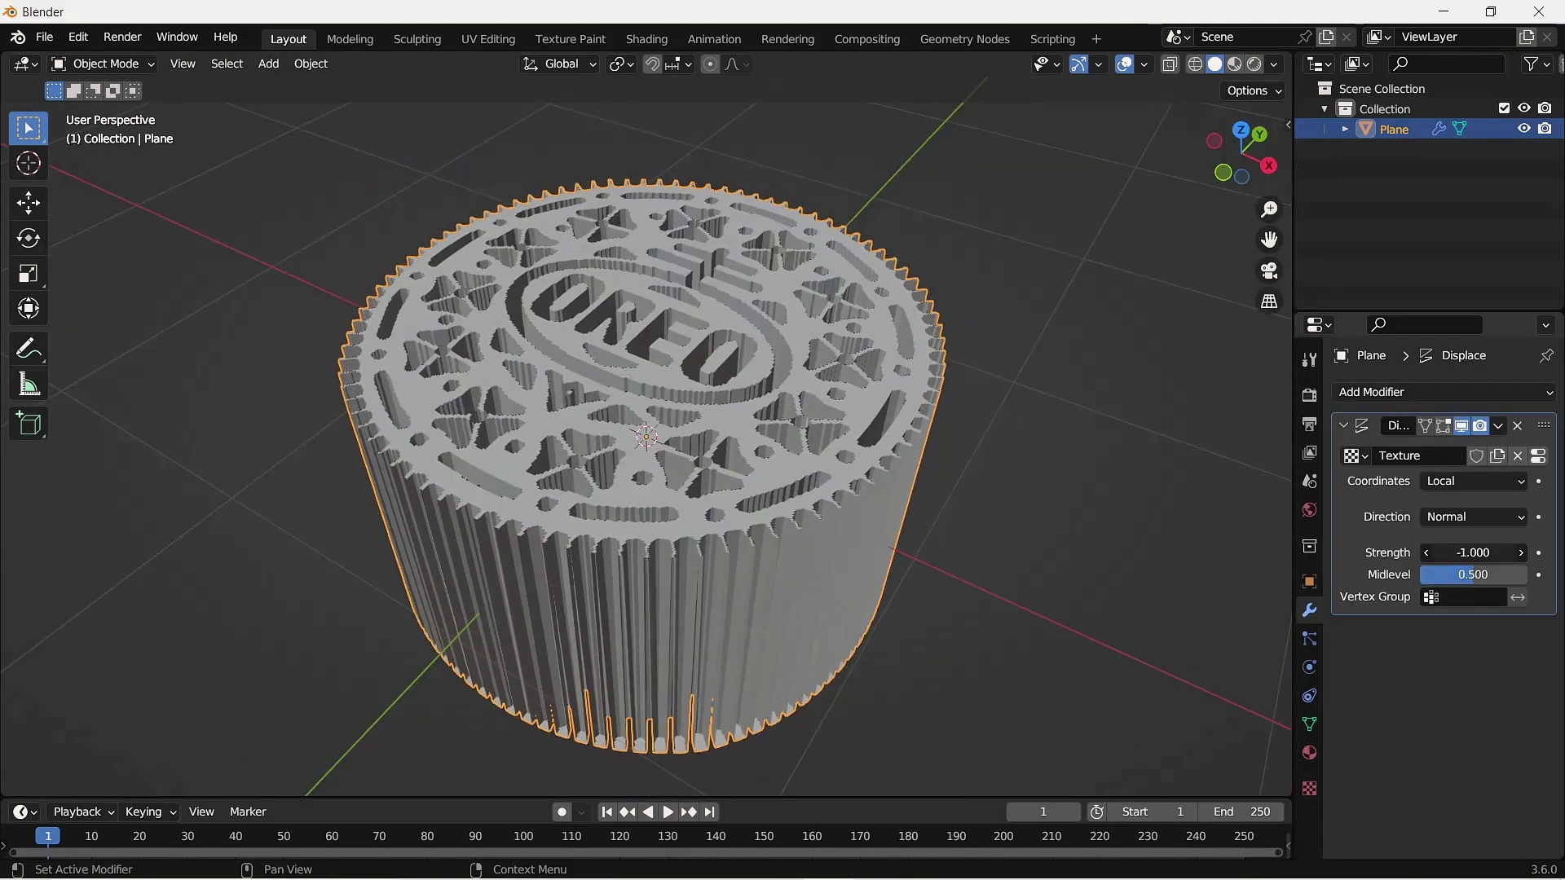
pyautogui.doubleClick(1496, 550)
pyautogui.write('0.025')
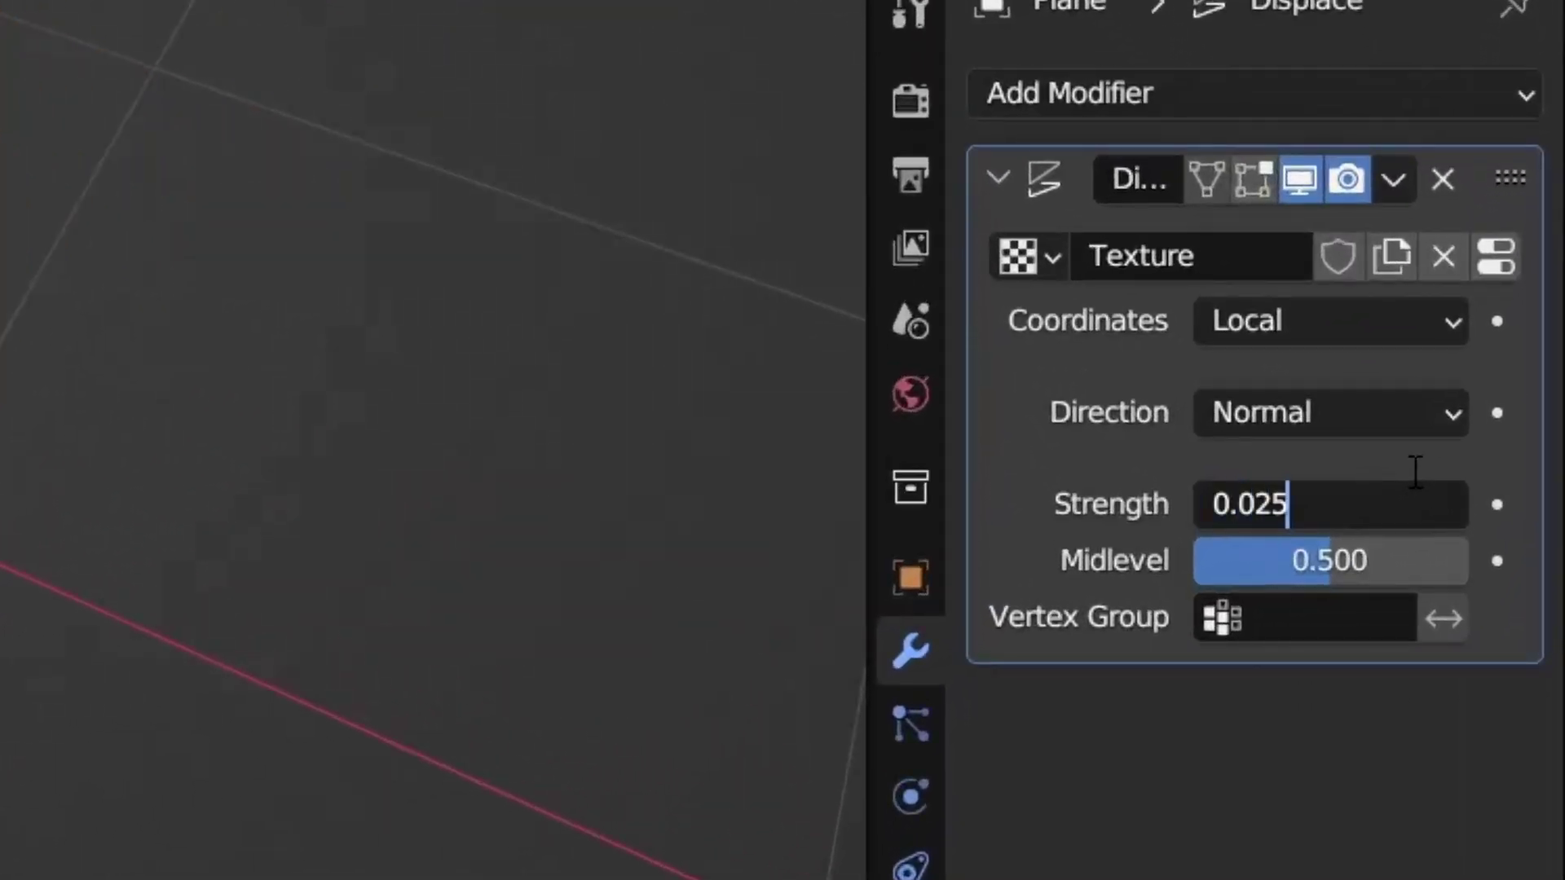
# Add a Smooth modifier to soften the embossed pattern and bring up the object's shading menu.
pyautogui.click(1255, 93)
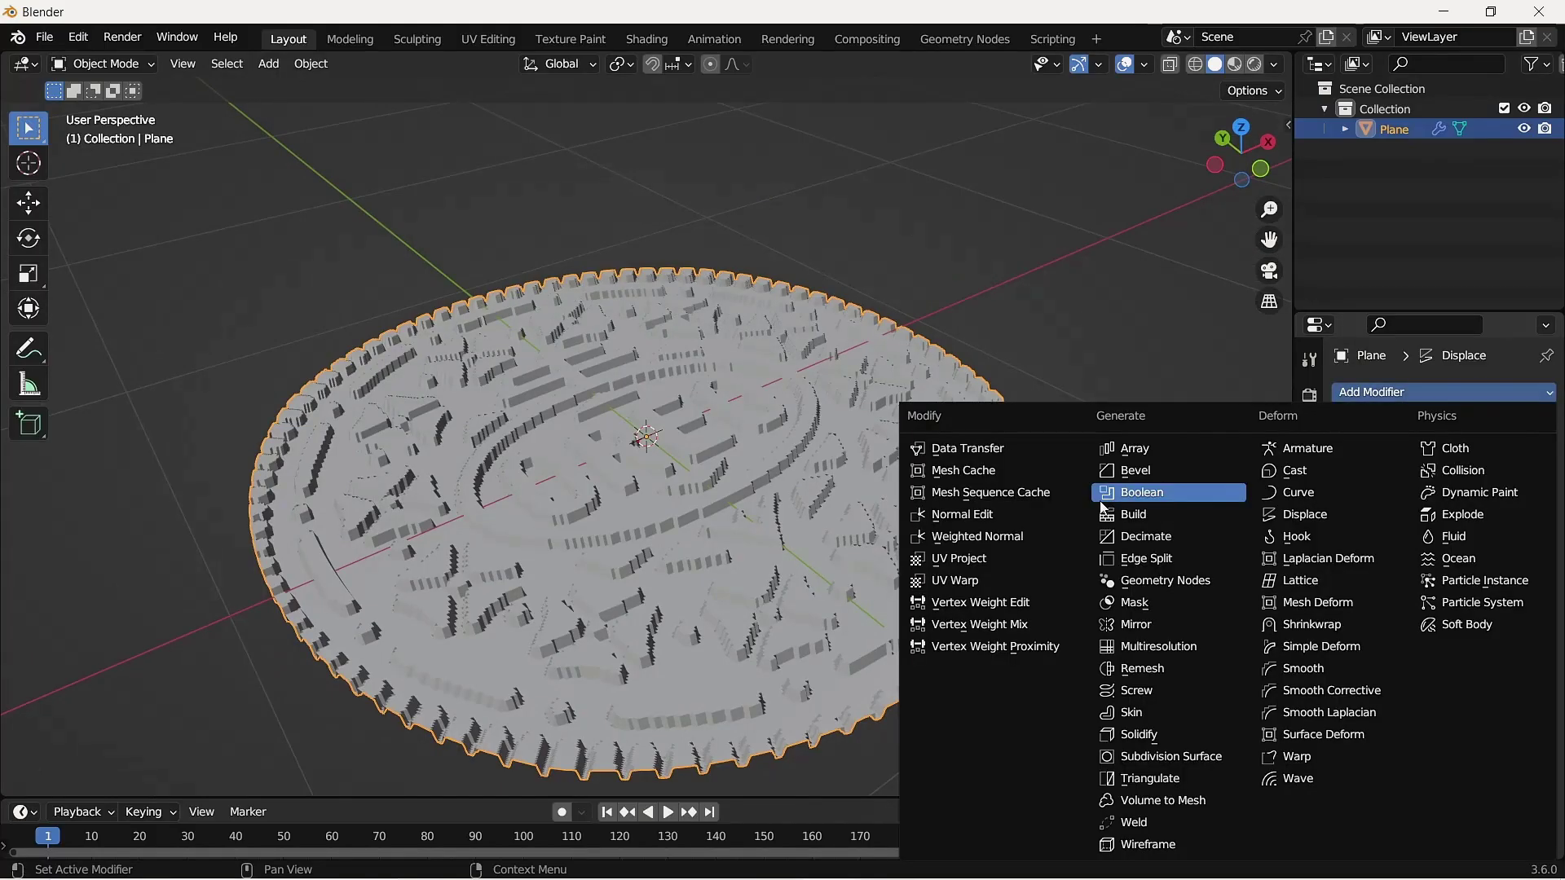
pyautogui.click(1328, 650)
pyautogui.rightClick(637, 334)
# Shade the disc smooth, extrude its rim loop downward and cap the underside with a face.
pyautogui.click(634, 336)
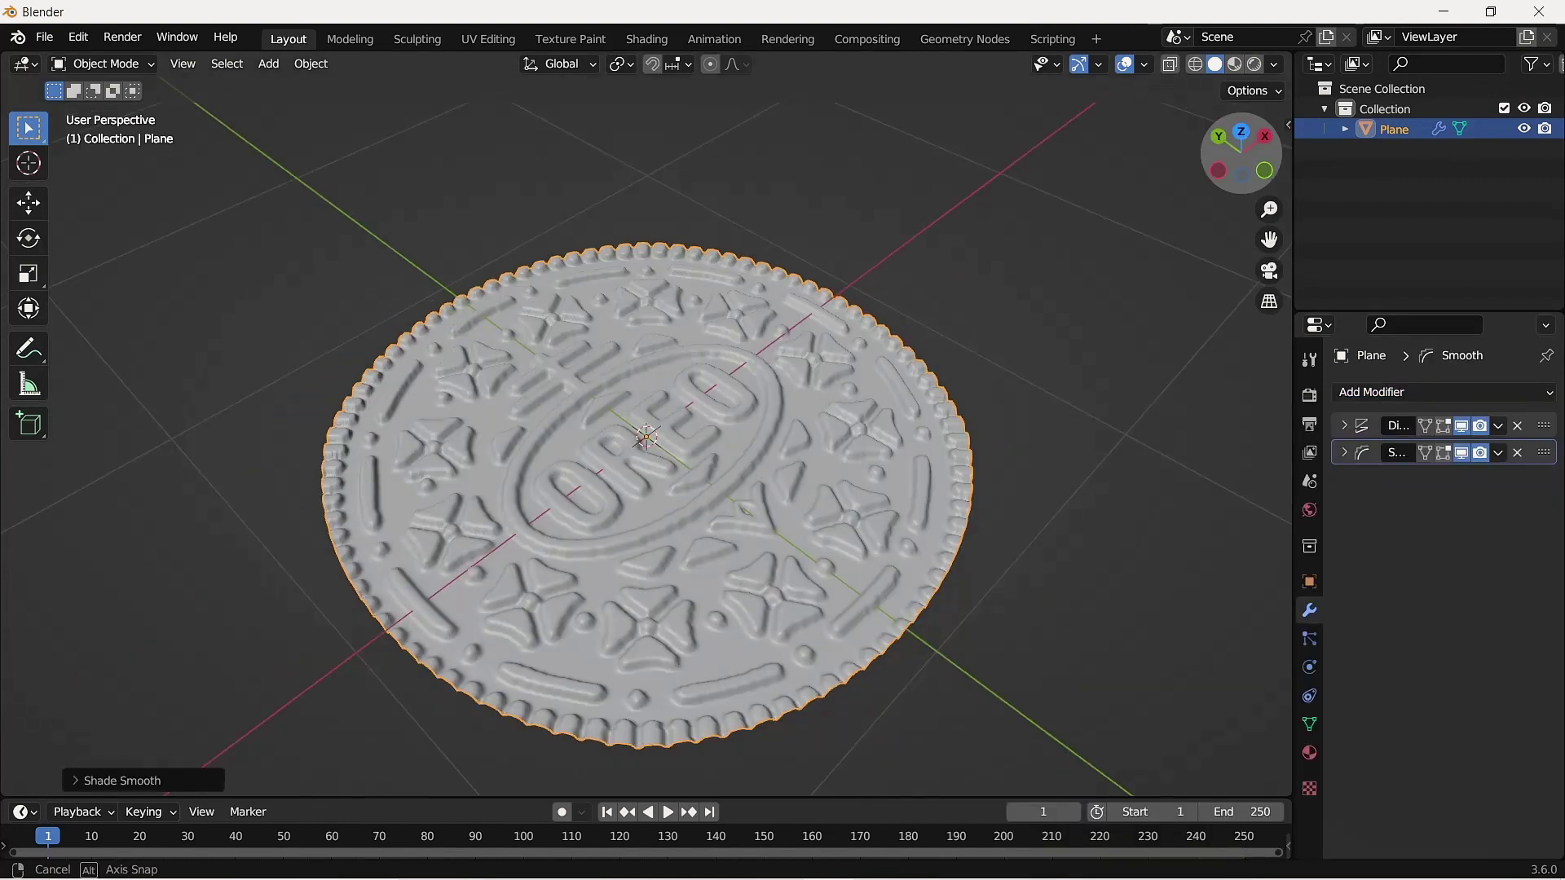
pyautogui.press('Tab')
pyautogui.press('2')
pyautogui.hotkey('alt', 'a')
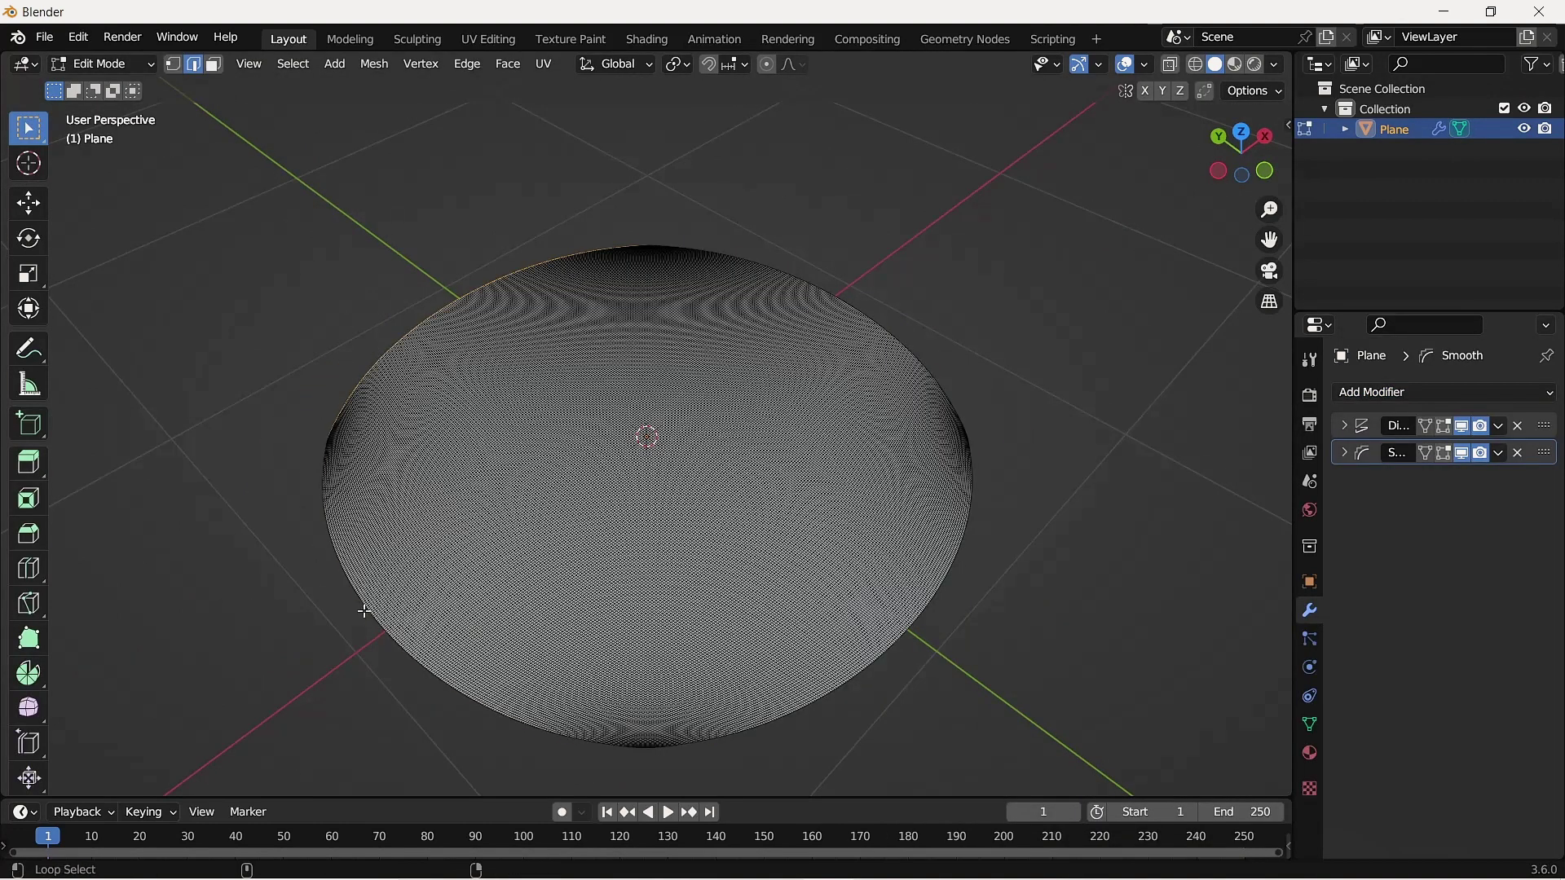
pyautogui.press('KP_1')
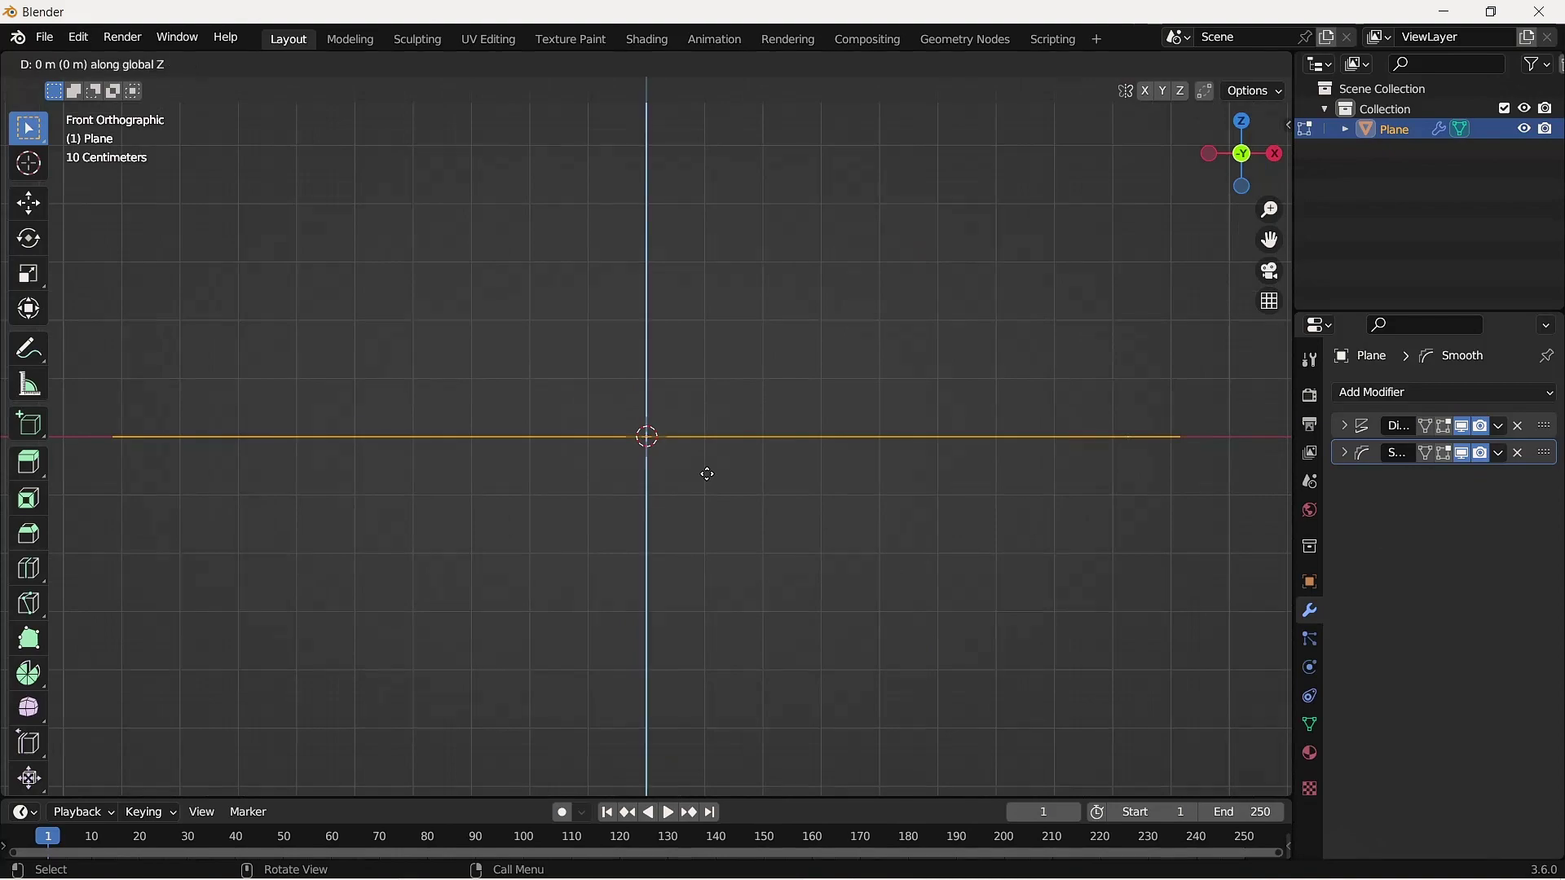
pyautogui.rightClick(708, 474)
pyautogui.moveTo(708, 474); pyautogui.dragTo(796, 412, button='middle')
pyautogui.press('f')
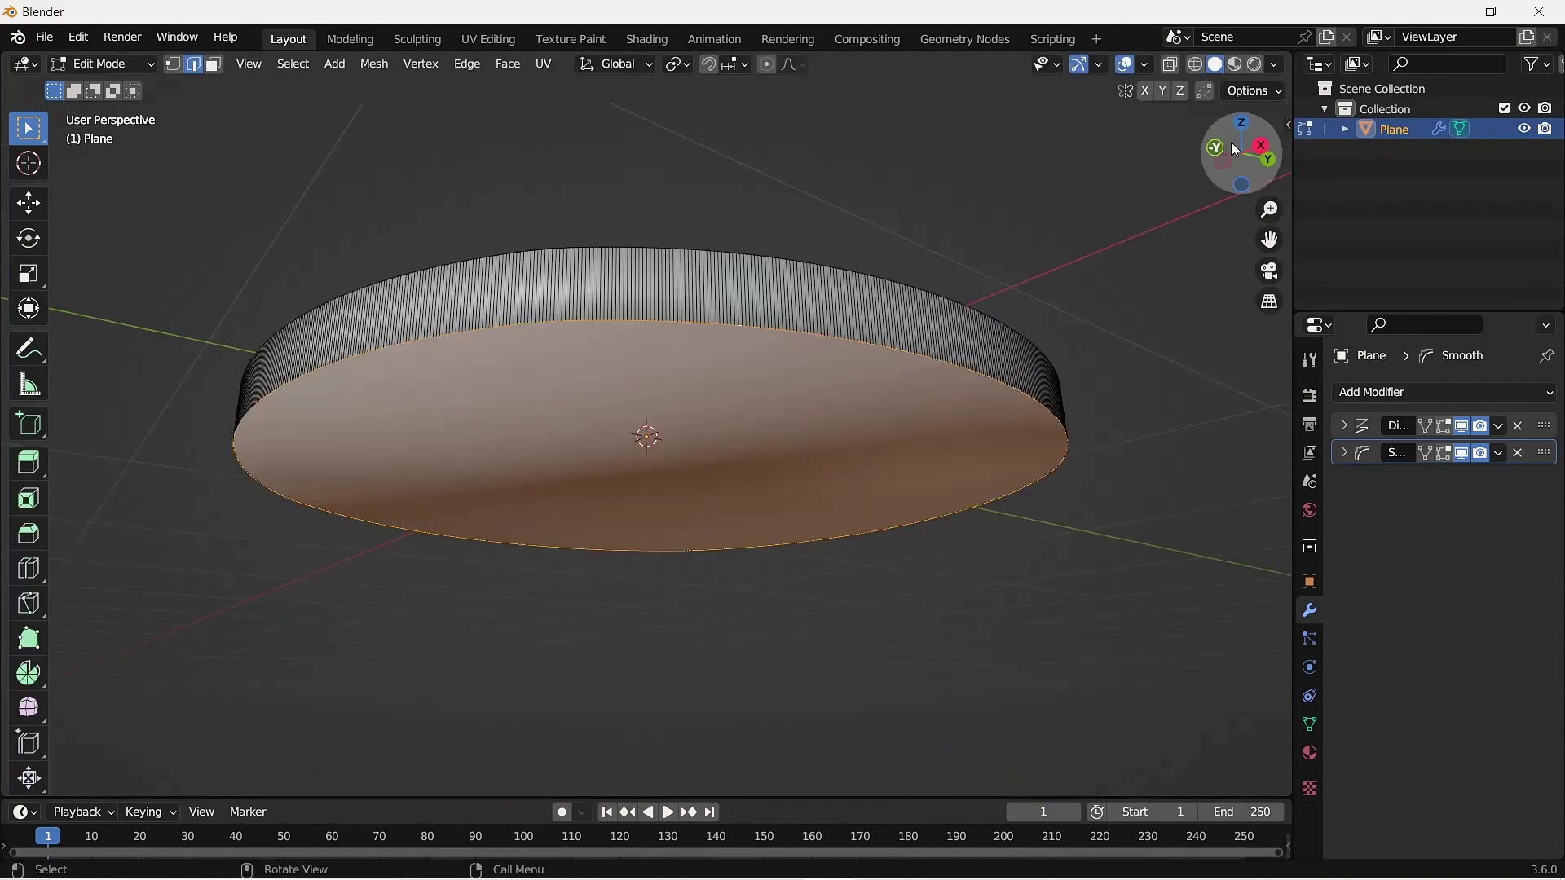
pyautogui.press('Tab')
pyautogui.moveTo(1236, 150); pyautogui.dragTo(1272, 164)
# Add two vertex groups on the mesh, naming the second one 'no displacement'.
pyautogui.click(1309, 725)
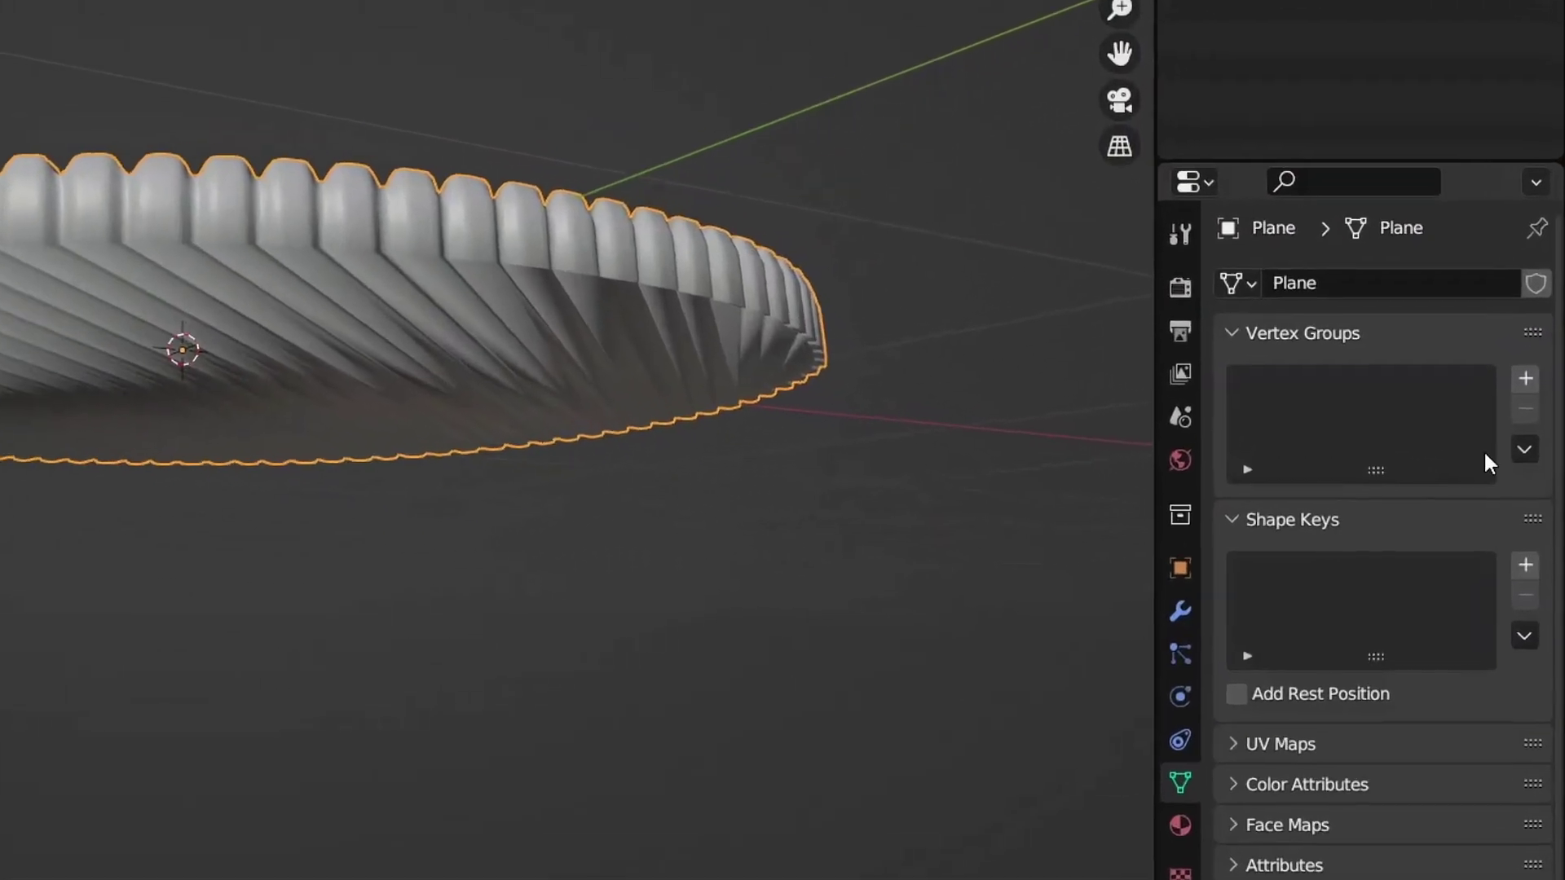
pyautogui.click(1526, 379)
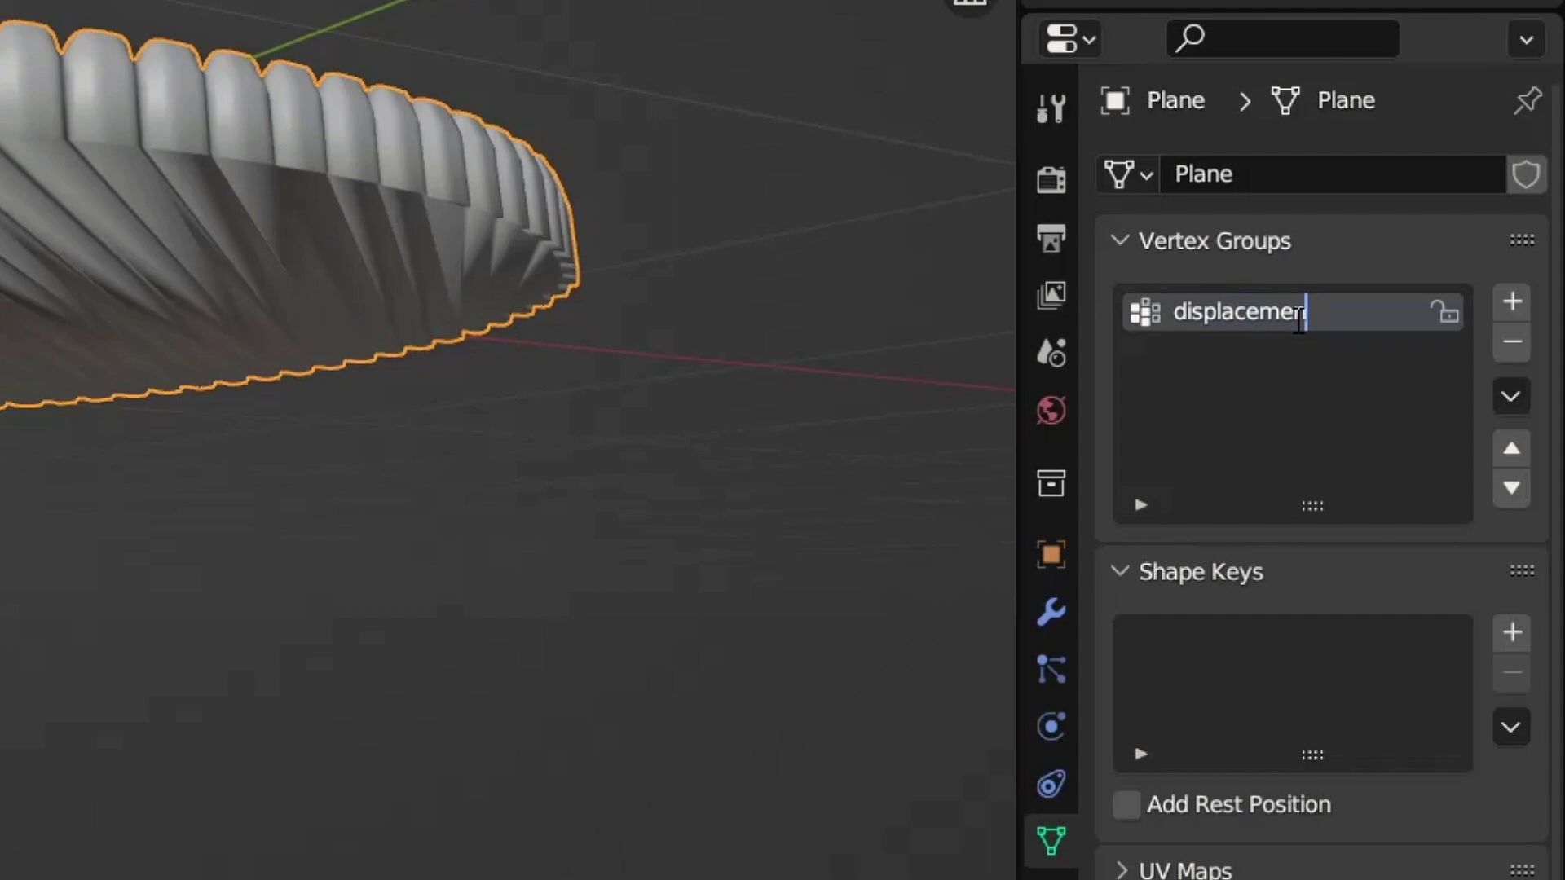
pyautogui.click(1513, 314)
pyautogui.doubleClick(1298, 353)
pyautogui.write('no displacem')
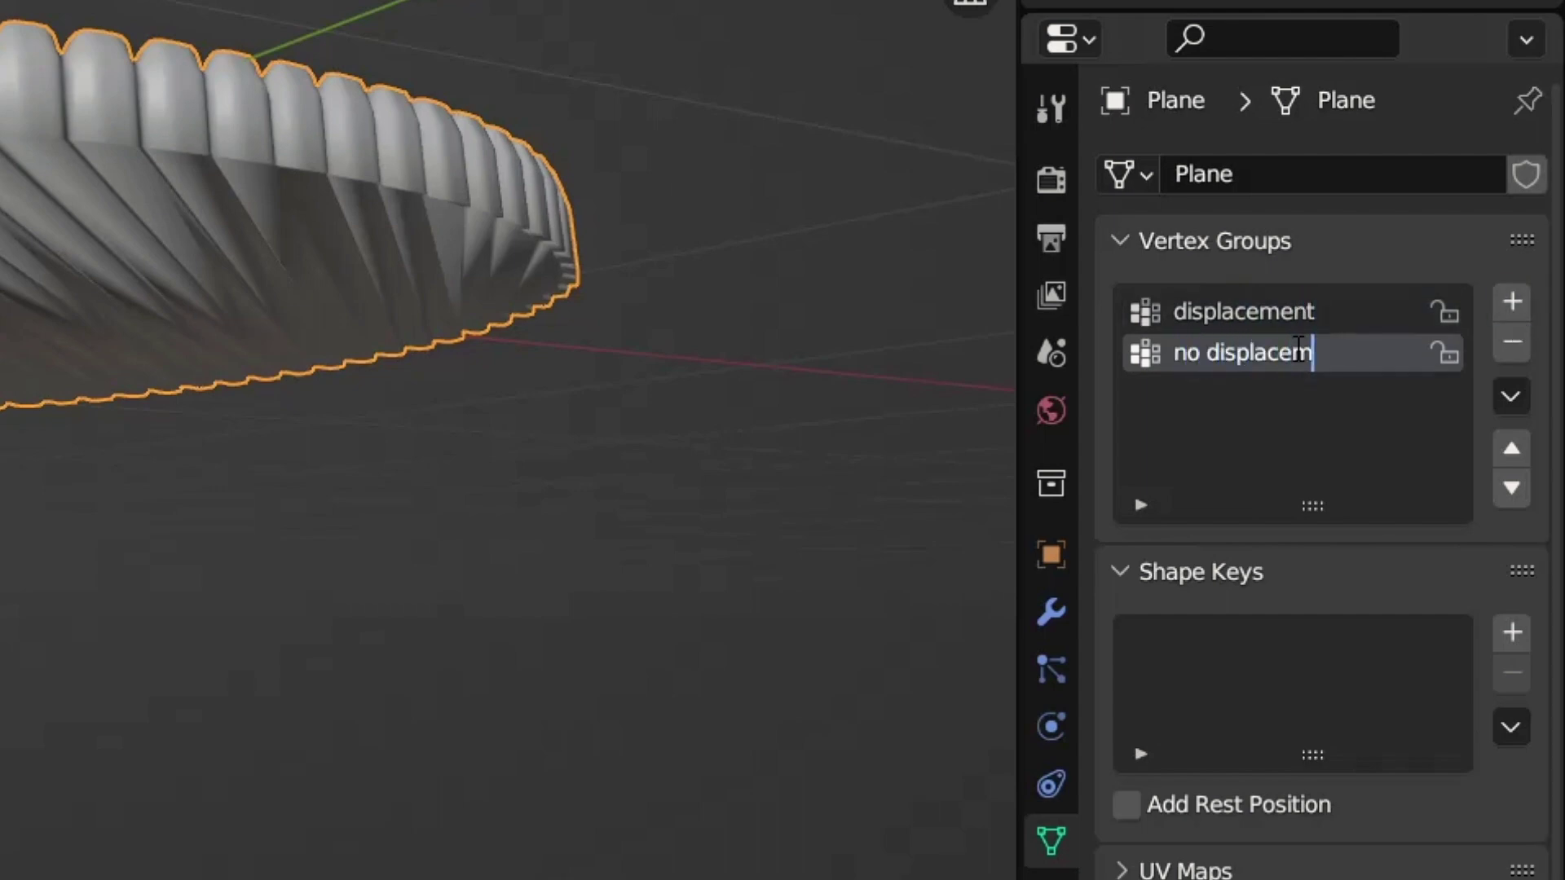
pyautogui.write('ent')
pyautogui.press('Return')
# Assign the whole mesh to 'displacement' and the bottom face to 'no displacement'.
pyautogui.press('a')
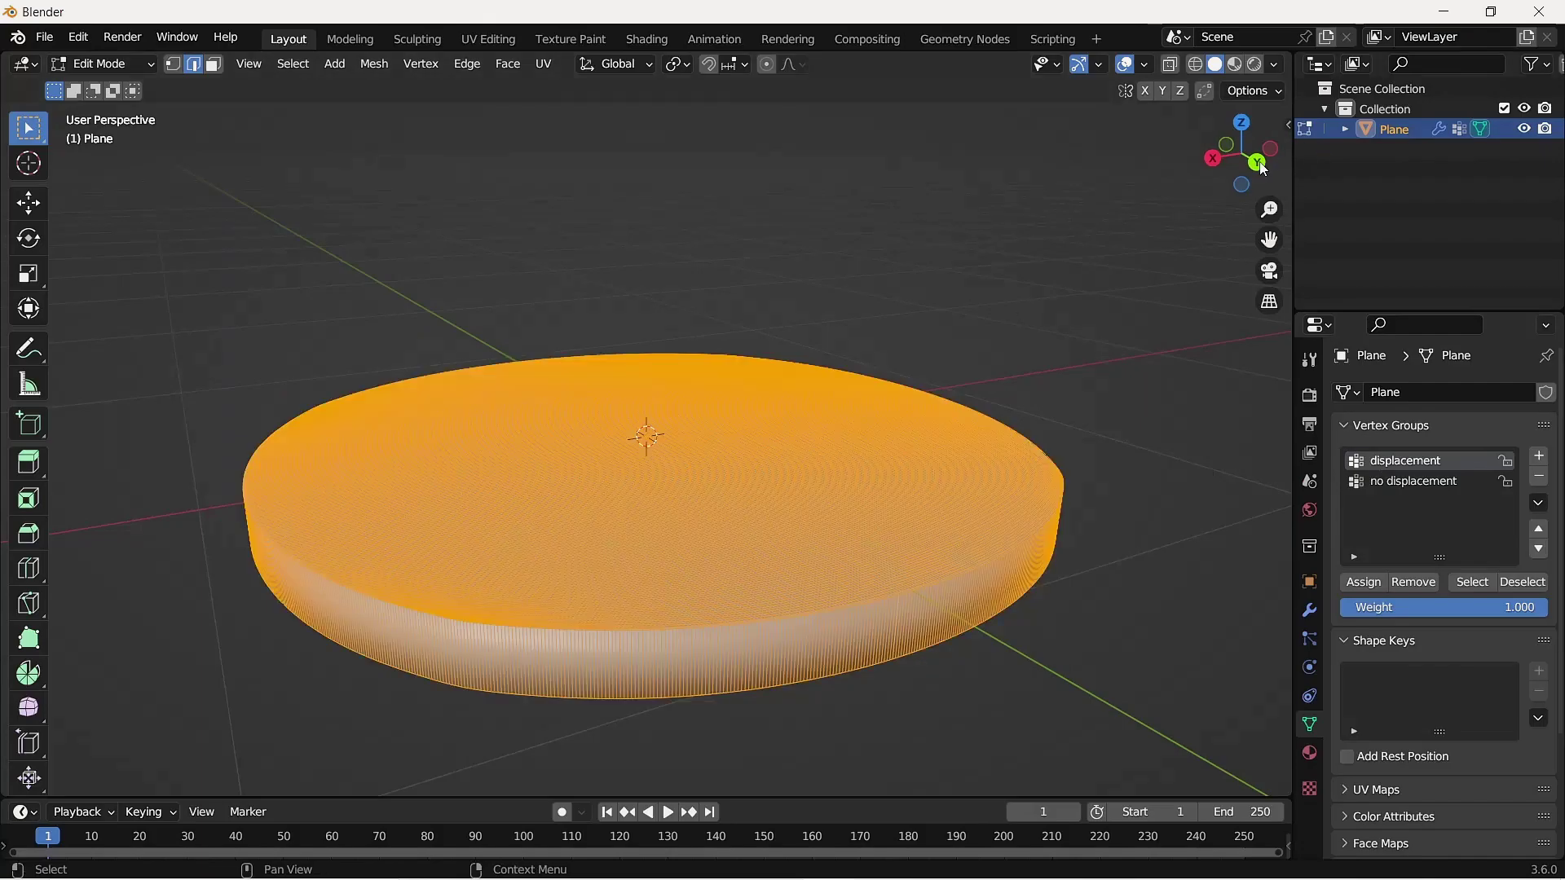
pyautogui.moveTo(1263, 170); pyautogui.dragTo(1262, 192)
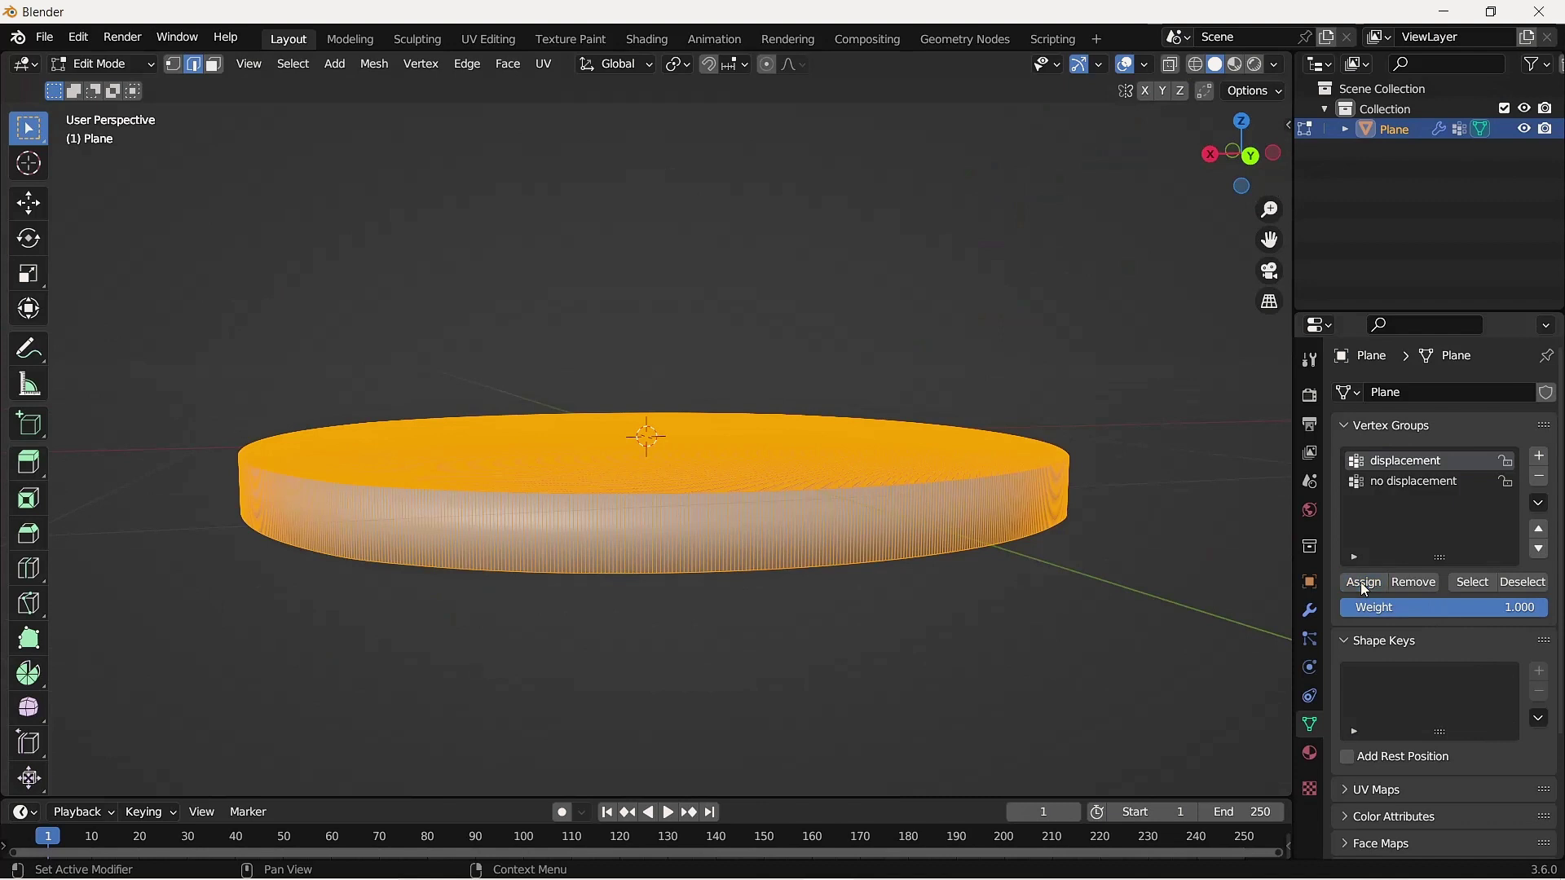
pyautogui.click(1363, 582)
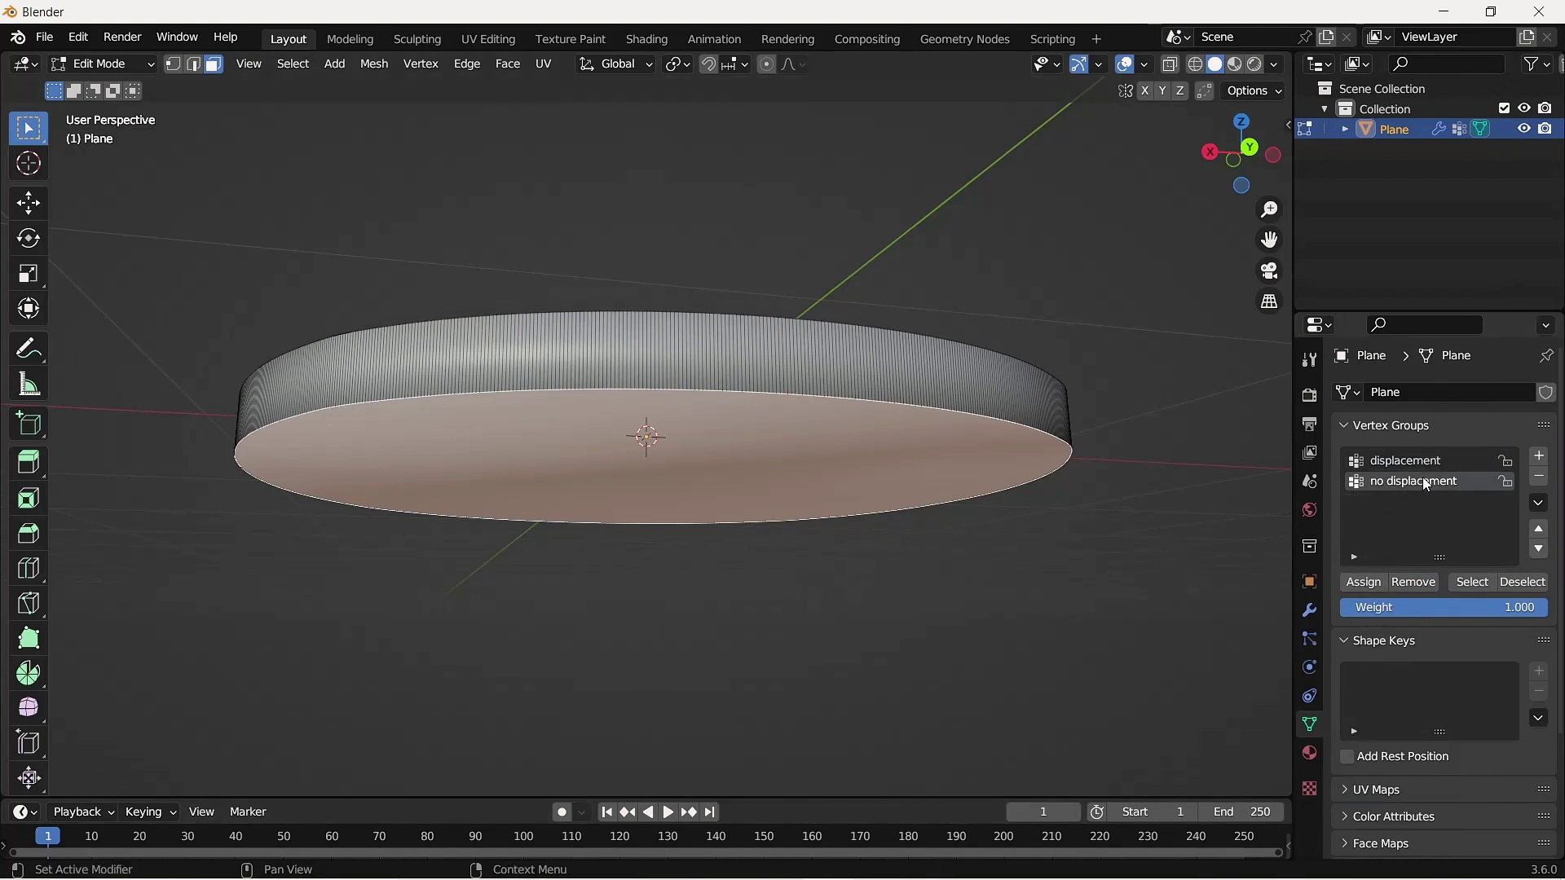
pyautogui.click(1373, 582)
pyautogui.press('Tab')
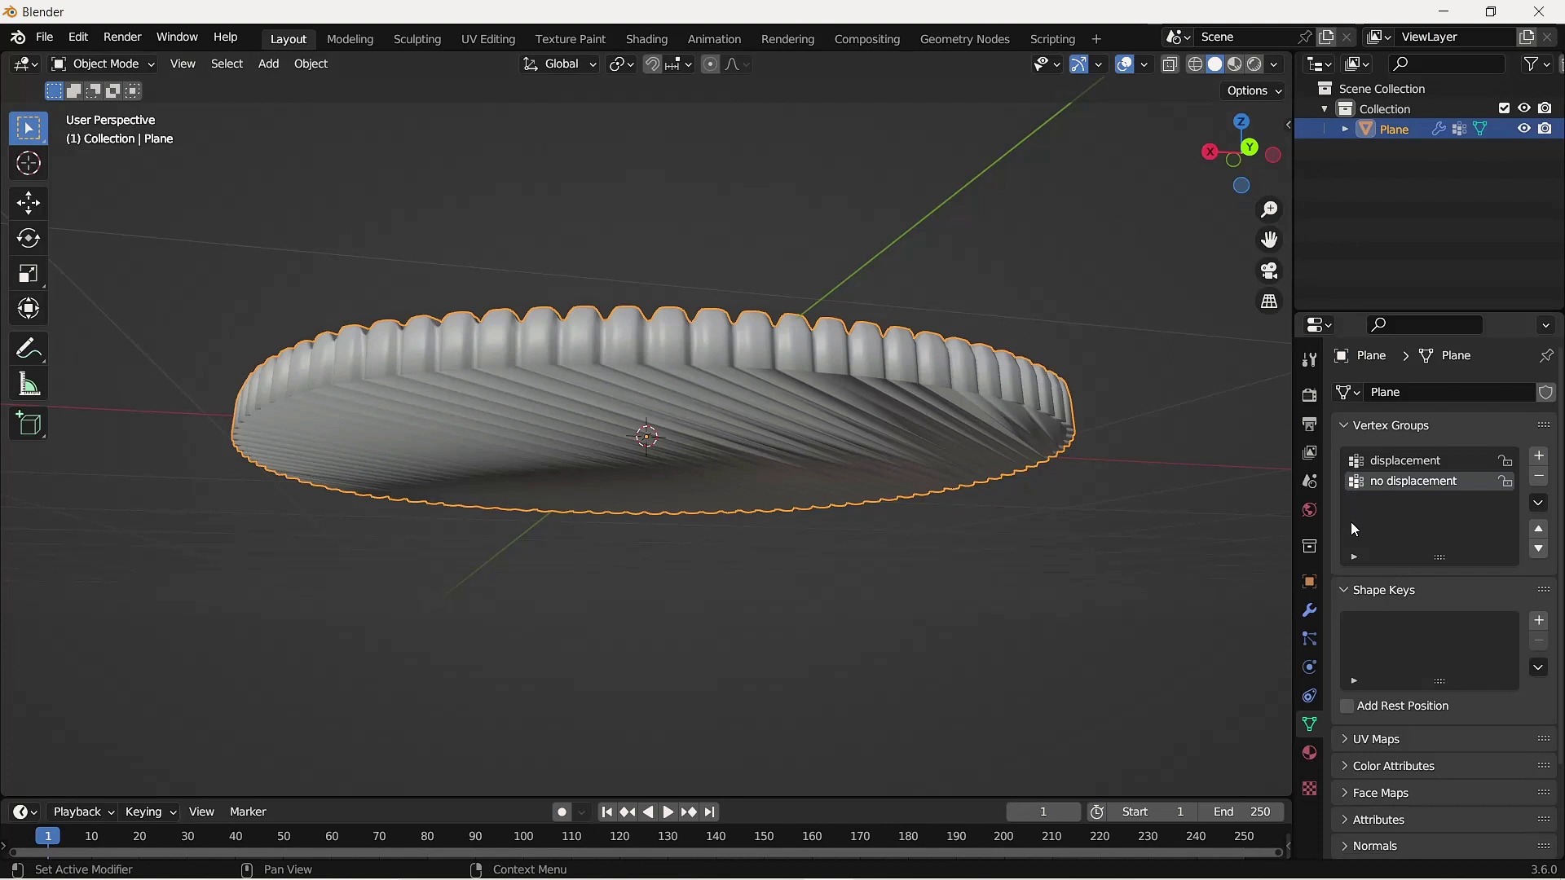
# Limit both the Displace and Smooth modifiers to the 'displacement' vertex group.
pyautogui.click(1310, 611)
pyautogui.click(1369, 425)
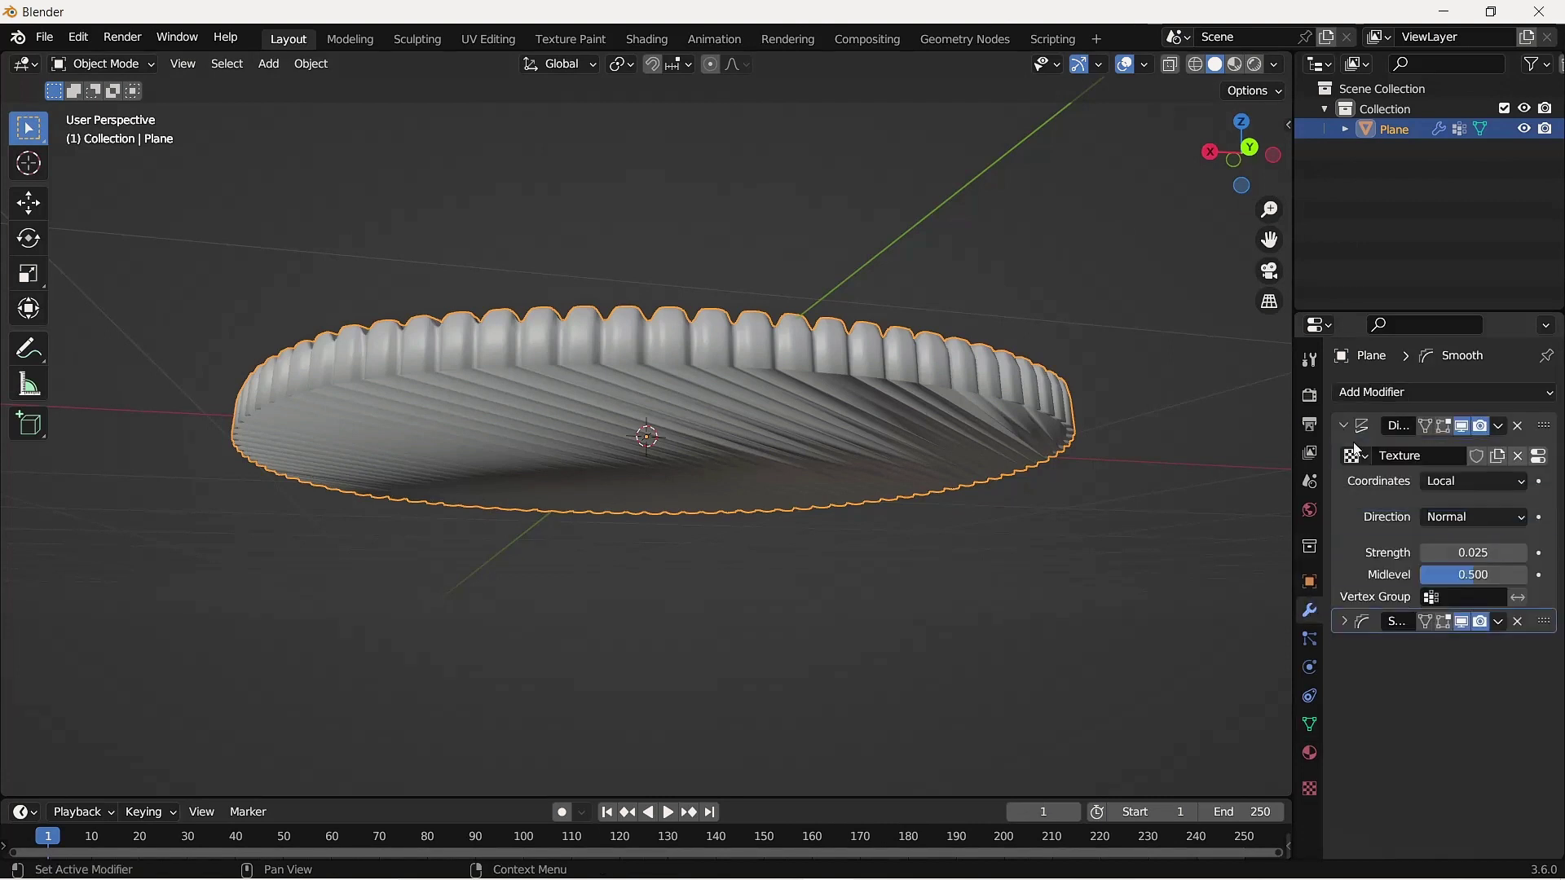
pyautogui.click(1476, 602)
pyautogui.click(1405, 629)
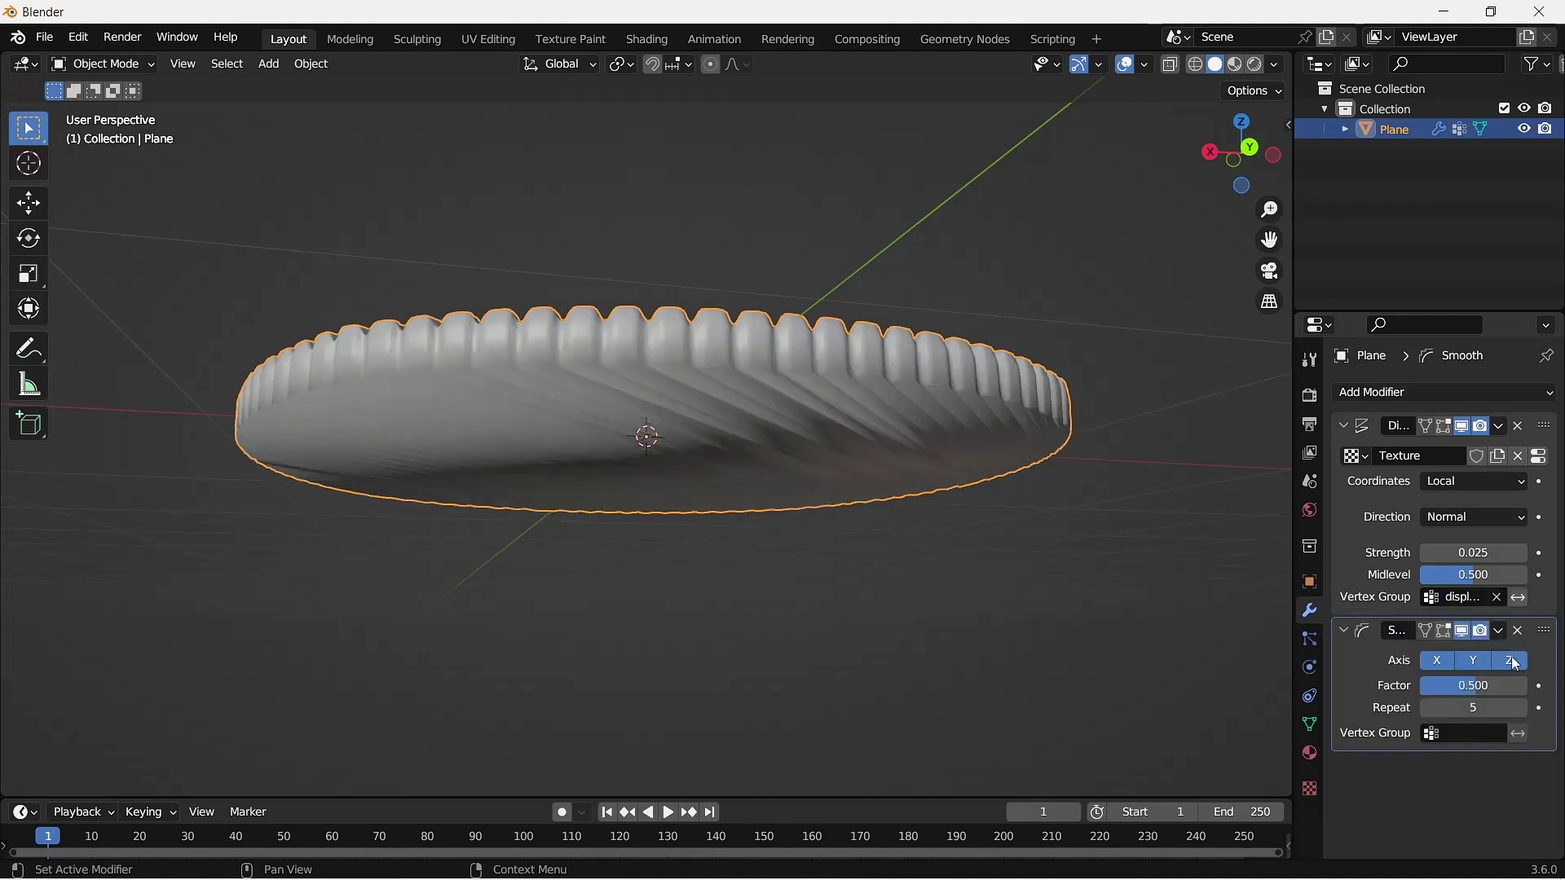
pyautogui.click(1460, 733)
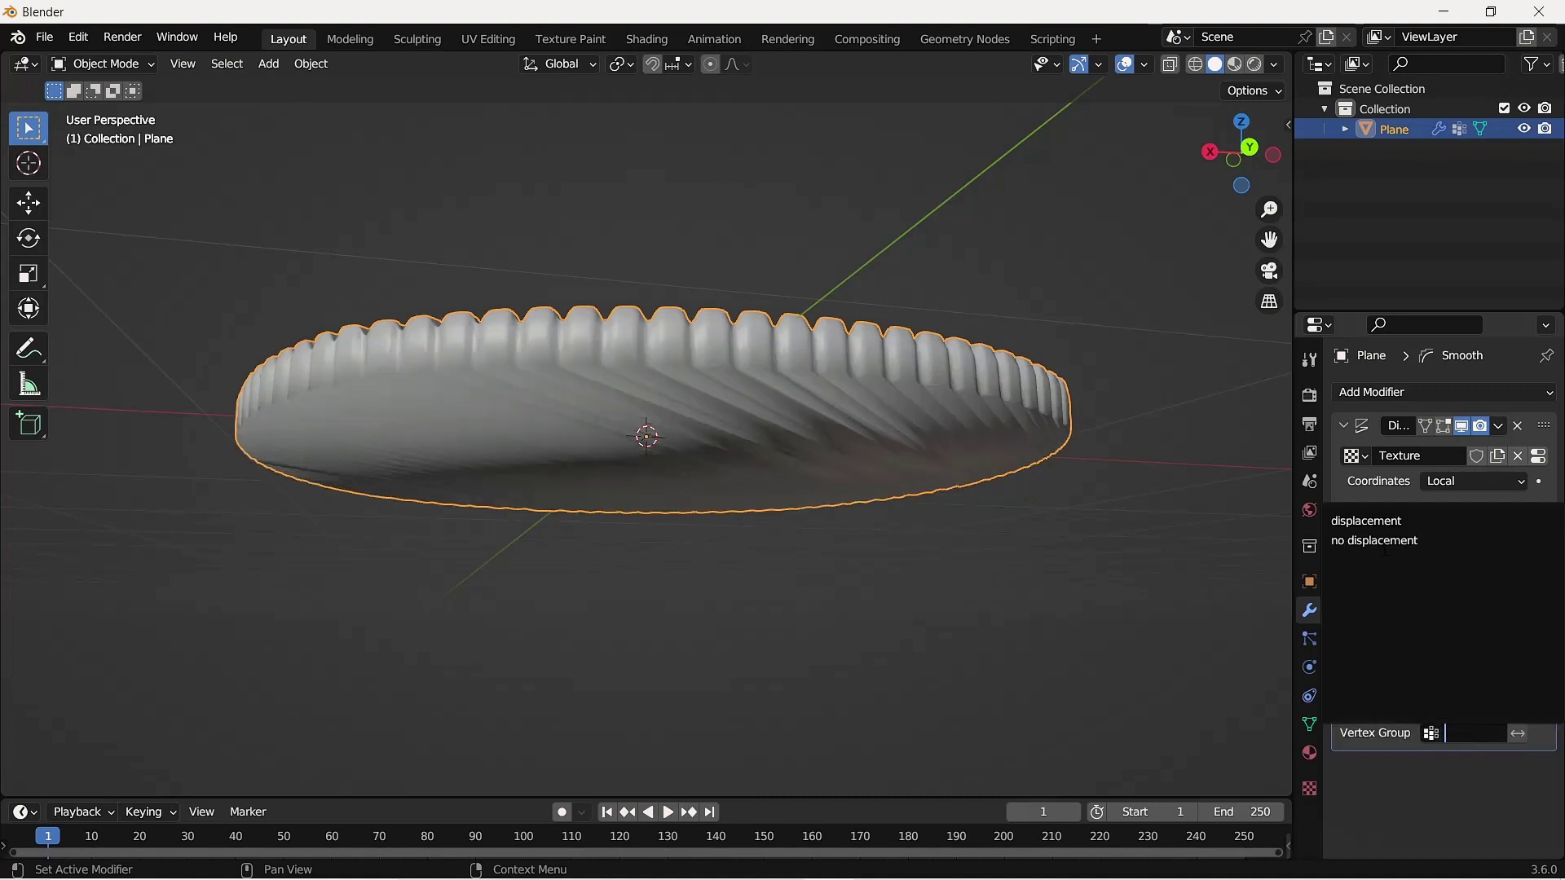
pyautogui.click(1388, 521)
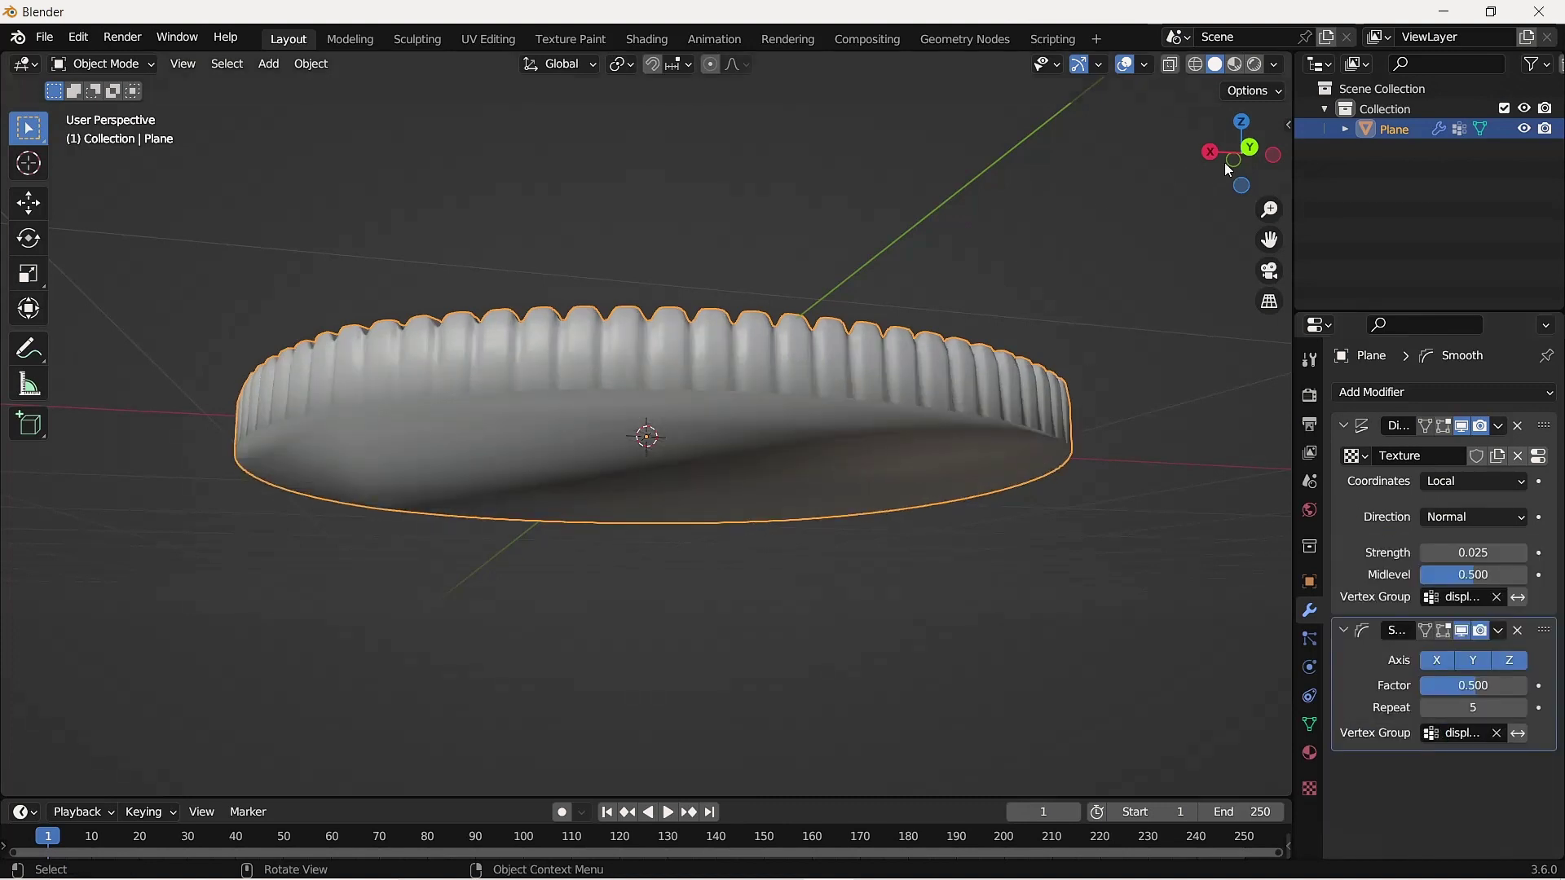
pyautogui.moveTo(1228, 168); pyautogui.dragTo(1228, 261)
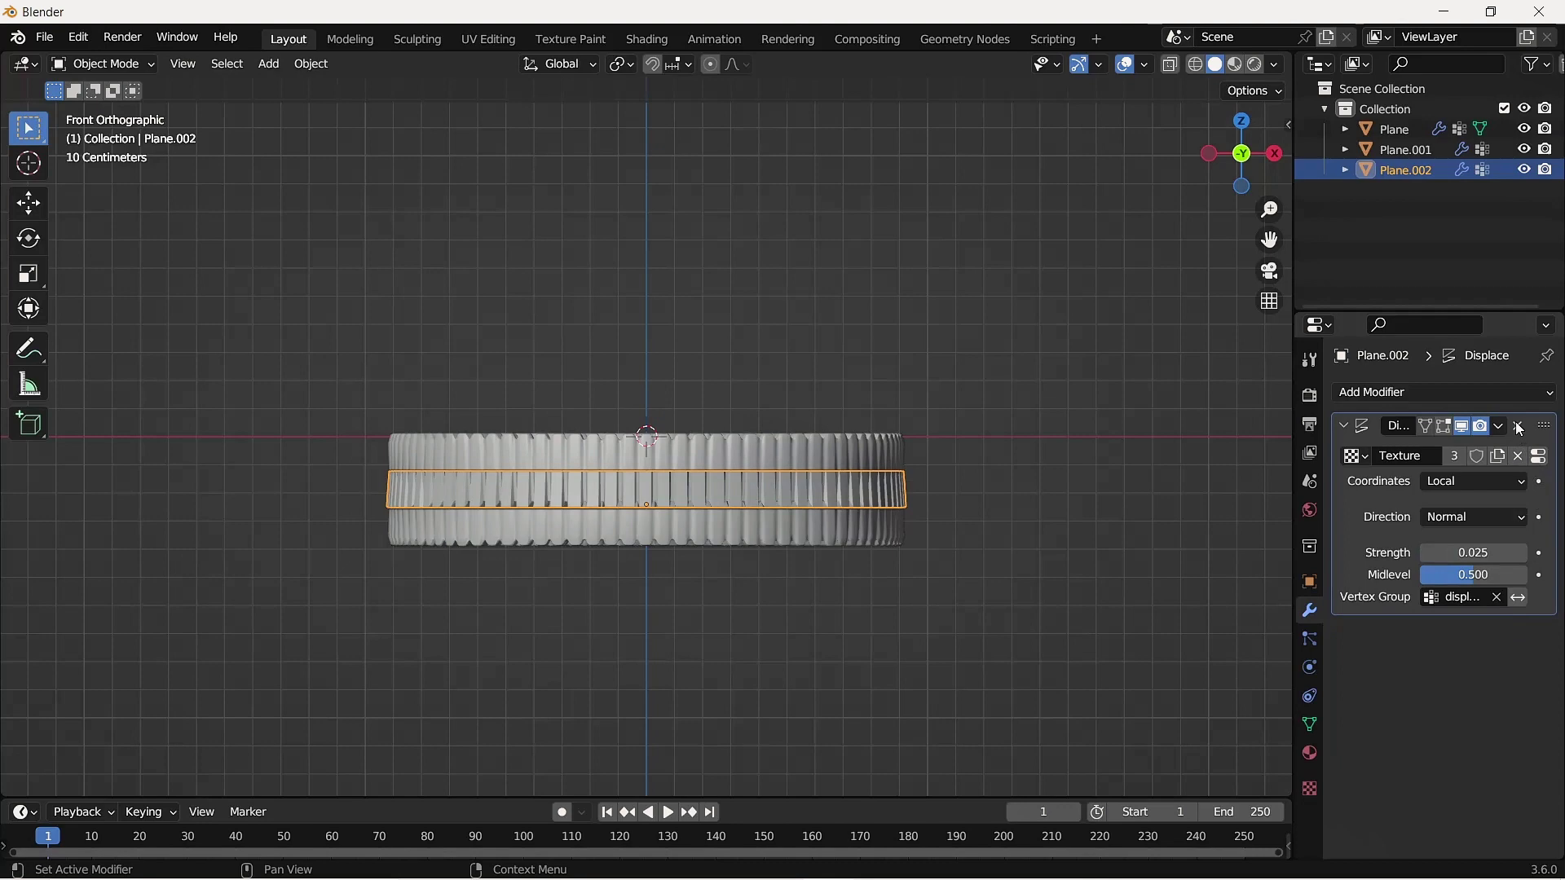
# Remove the Displace modifier from the third disc and begin scaling it.
pyautogui.click(1520, 427)
pyautogui.scroll(5, 657, 471)
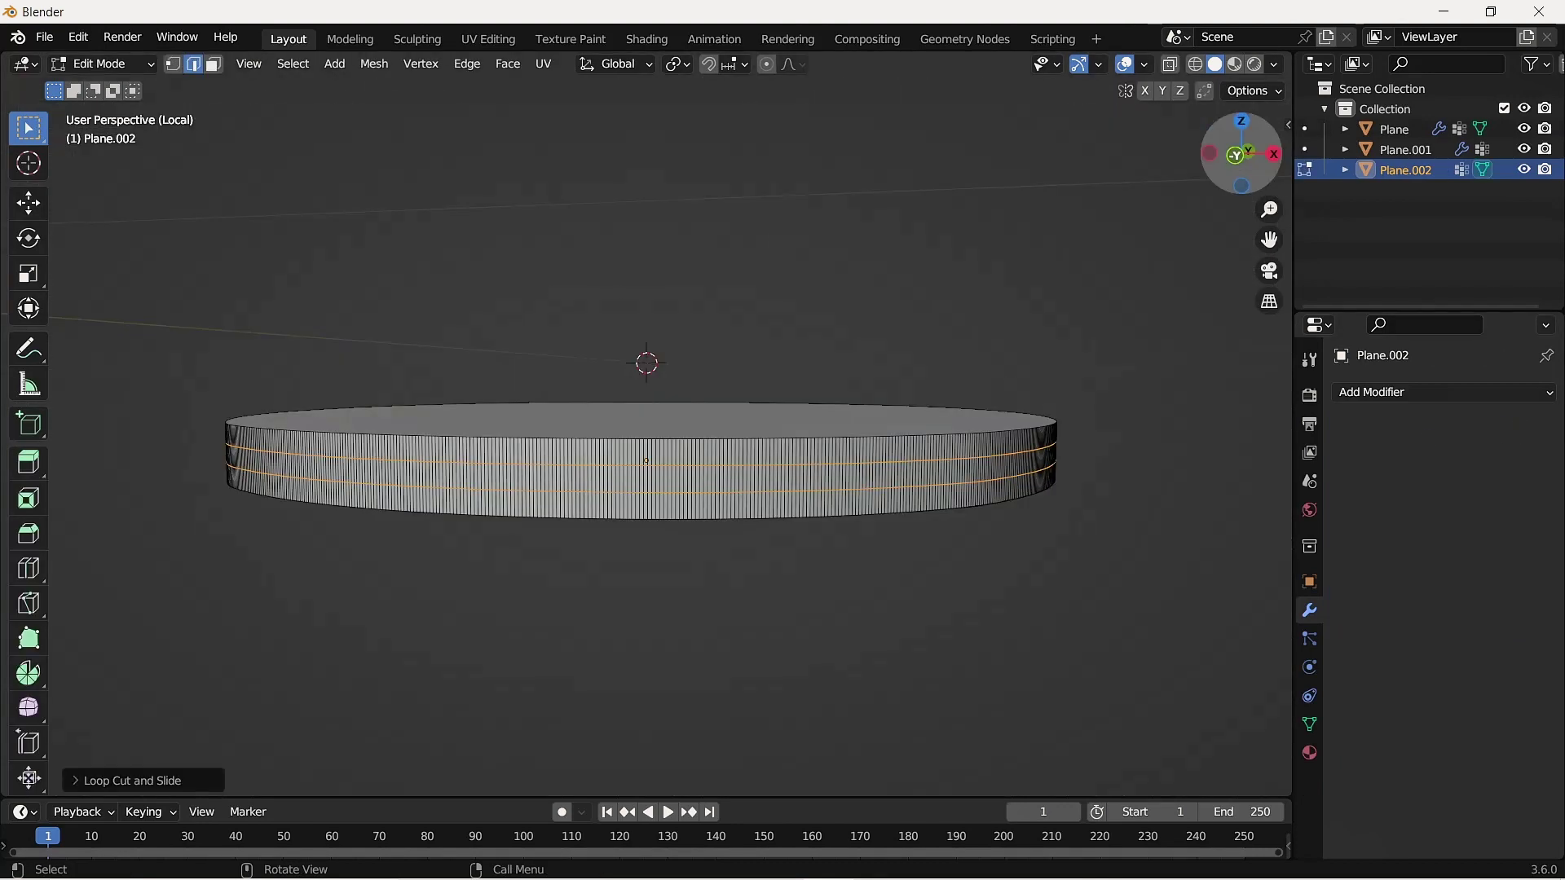
pyautogui.moveTo(1087, 179); pyautogui.dragTo(1087, 267, button='middle')
pyautogui.press('s')
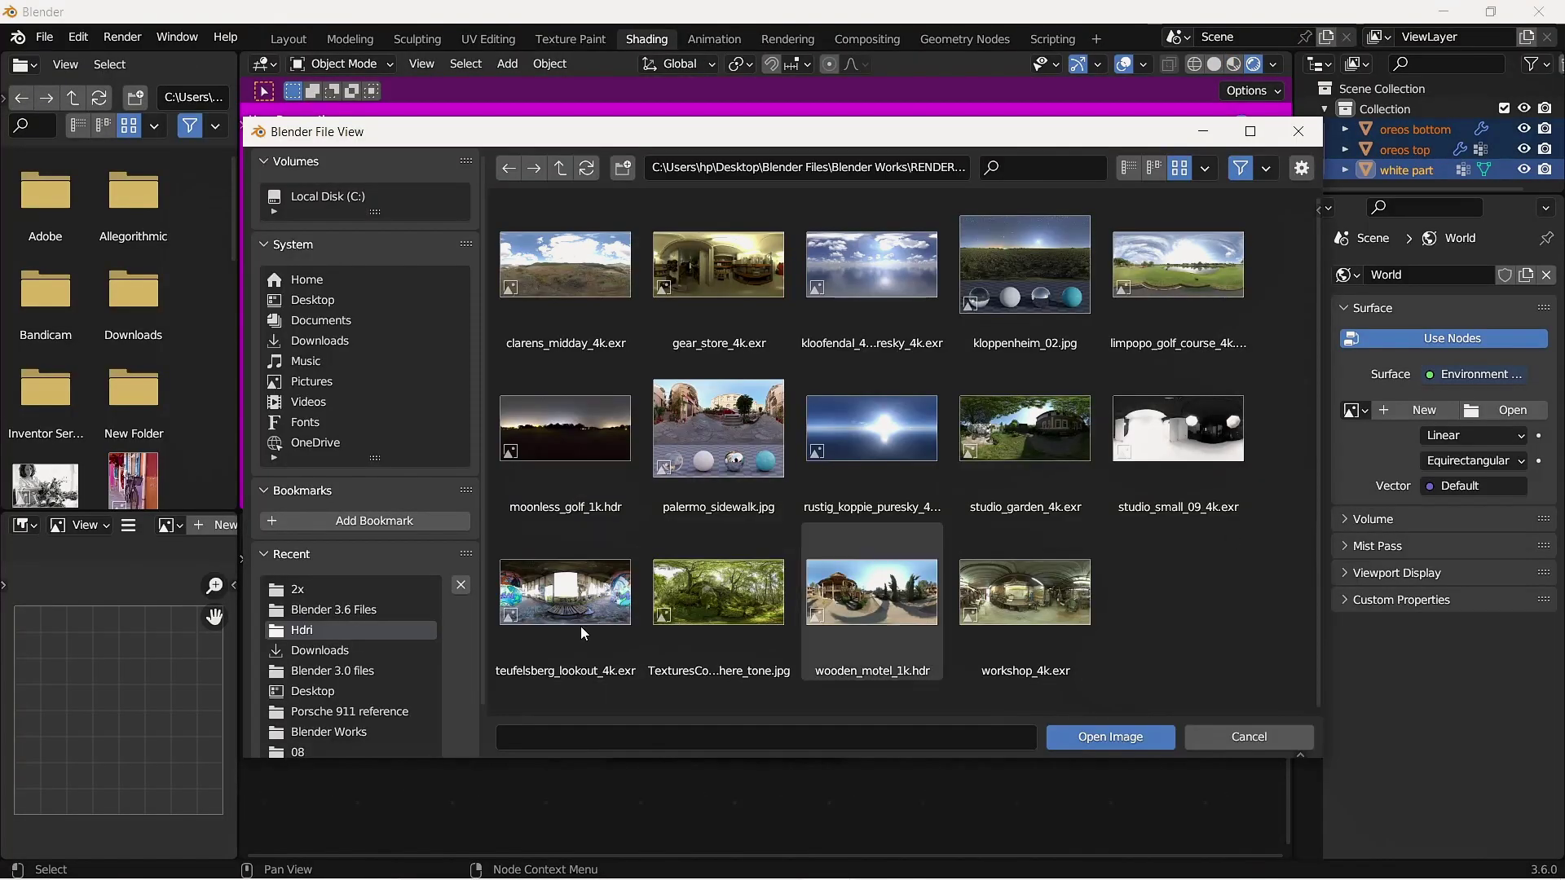
# Load the teufelsberg HDRI and give the cookie top a new 'Oreos' material, base colour 272524.
pyautogui.click(1083, 737)
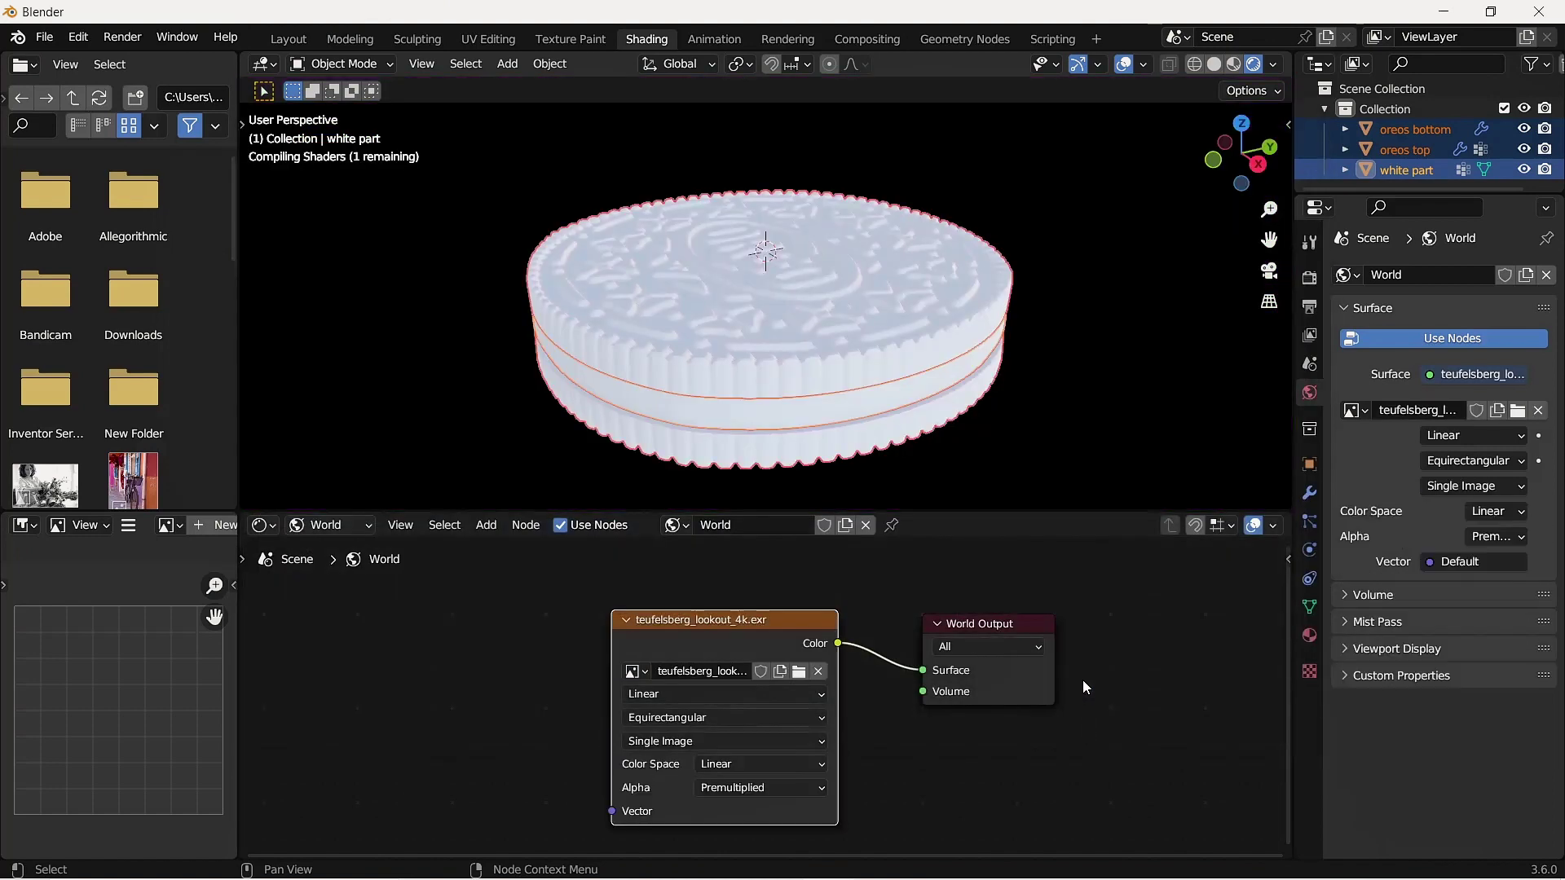
pyautogui.moveTo(1249, 149); pyautogui.dragTo(1215, 159)
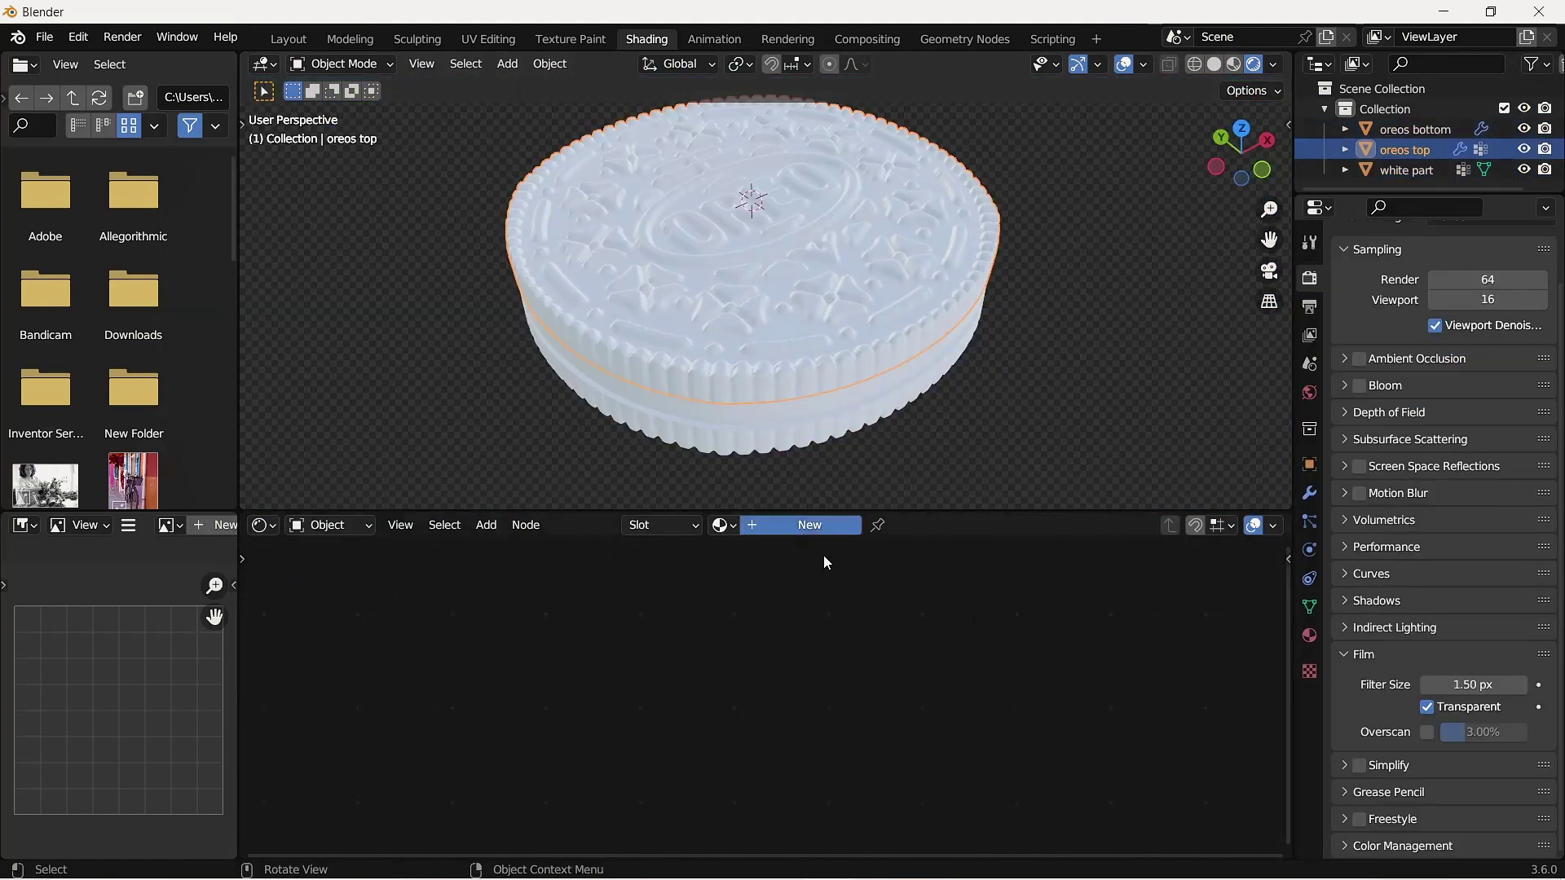
pyautogui.click(809, 525)
pyautogui.click(806, 722)
pyautogui.click(858, 638)
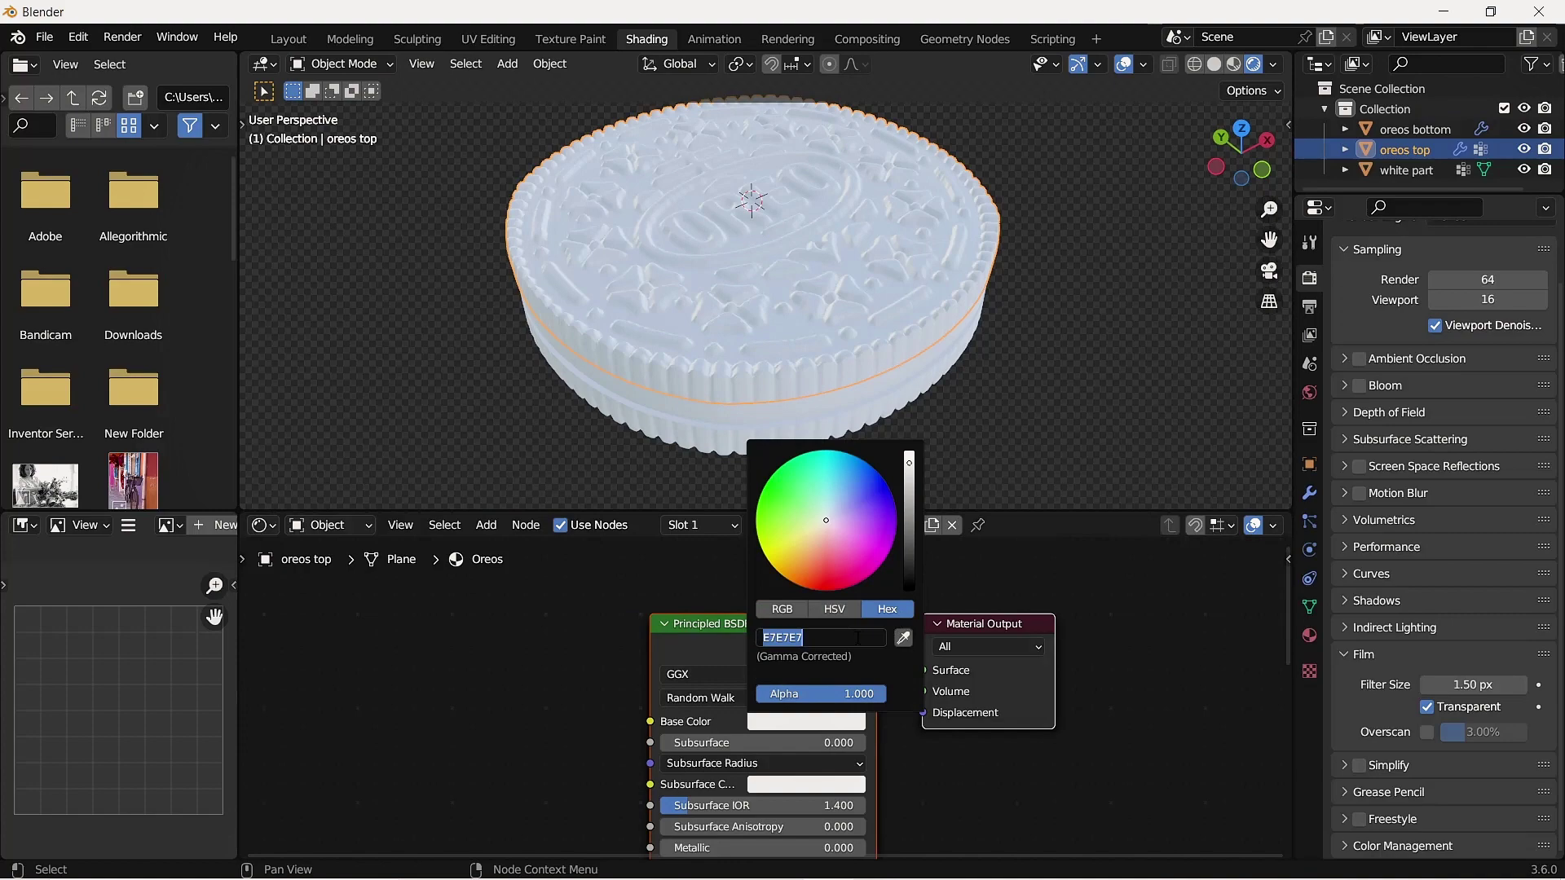
pyautogui.write('272524')
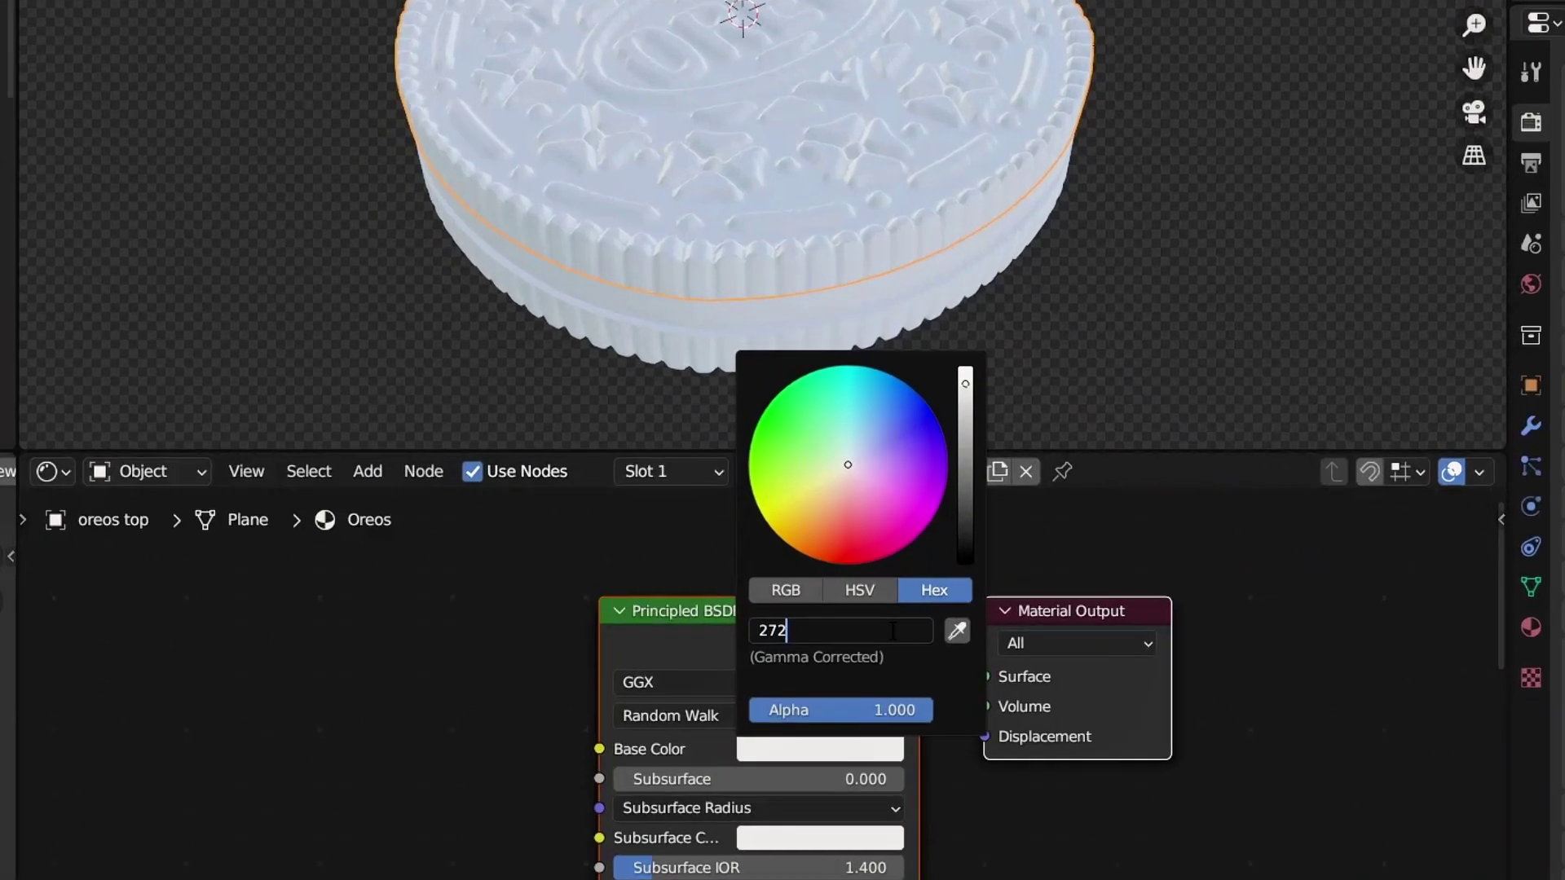
pyautogui.press('Return')
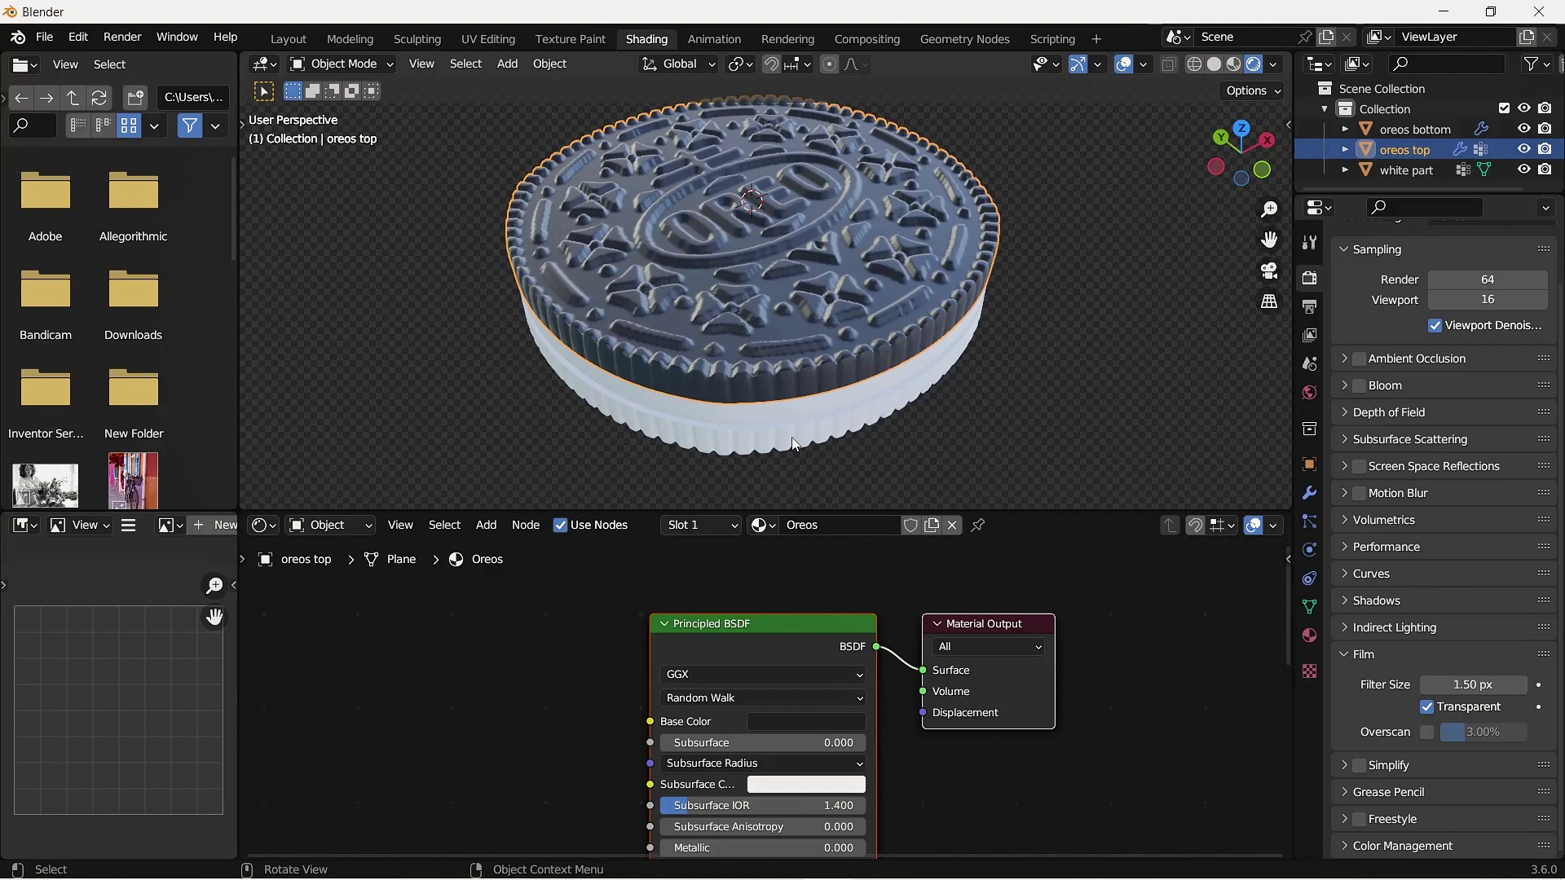
# Assign the existing Oreos material to the oreos bottom half.
pyautogui.click(792, 444)
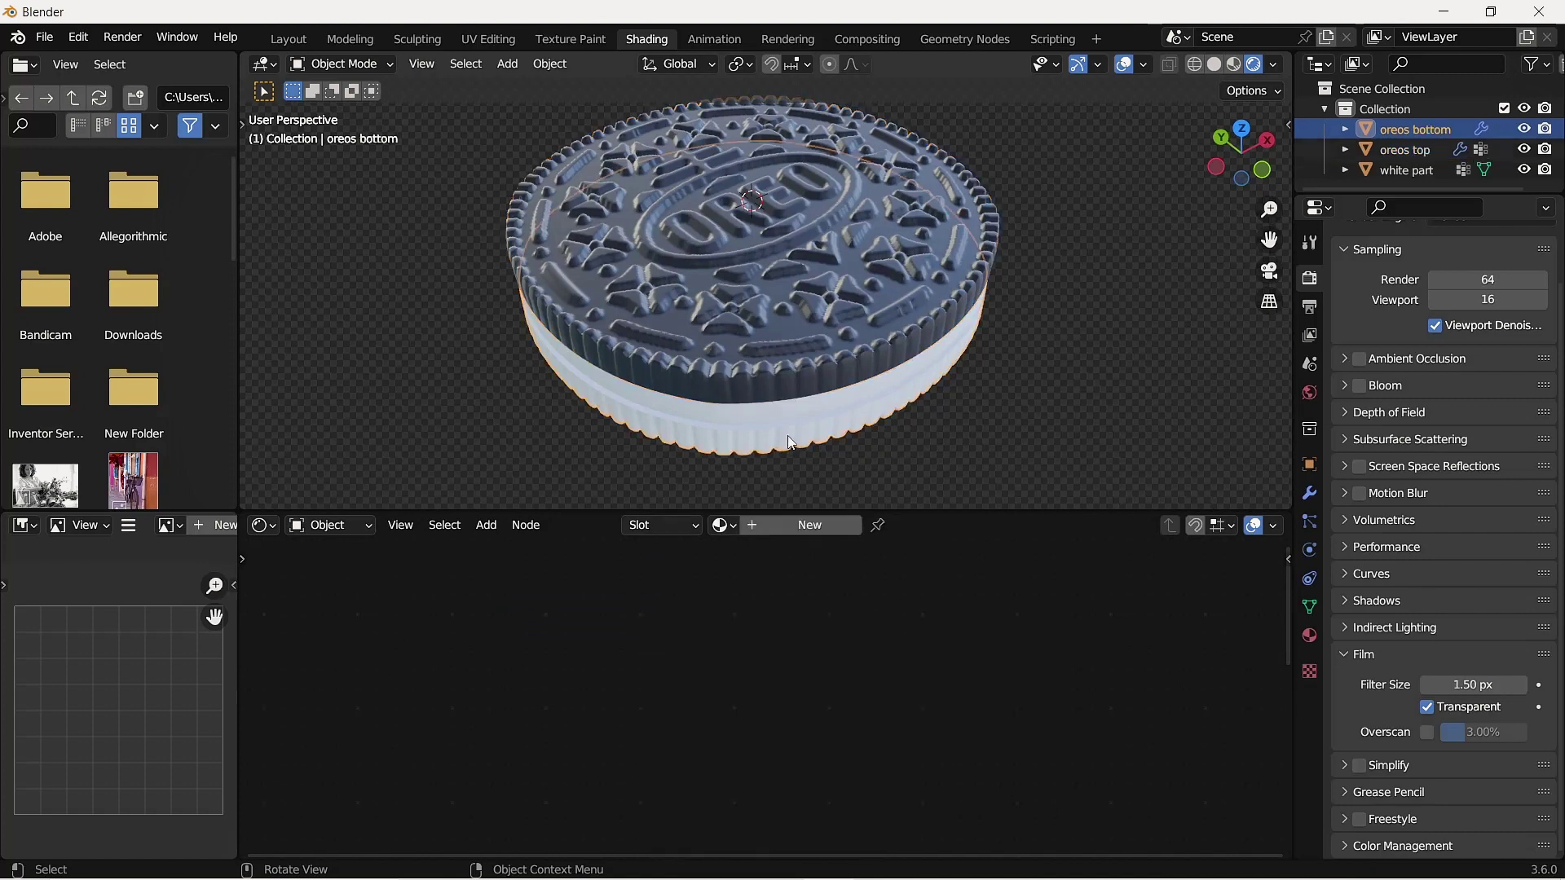
pyautogui.click(724, 525)
pyautogui.click(755, 574)
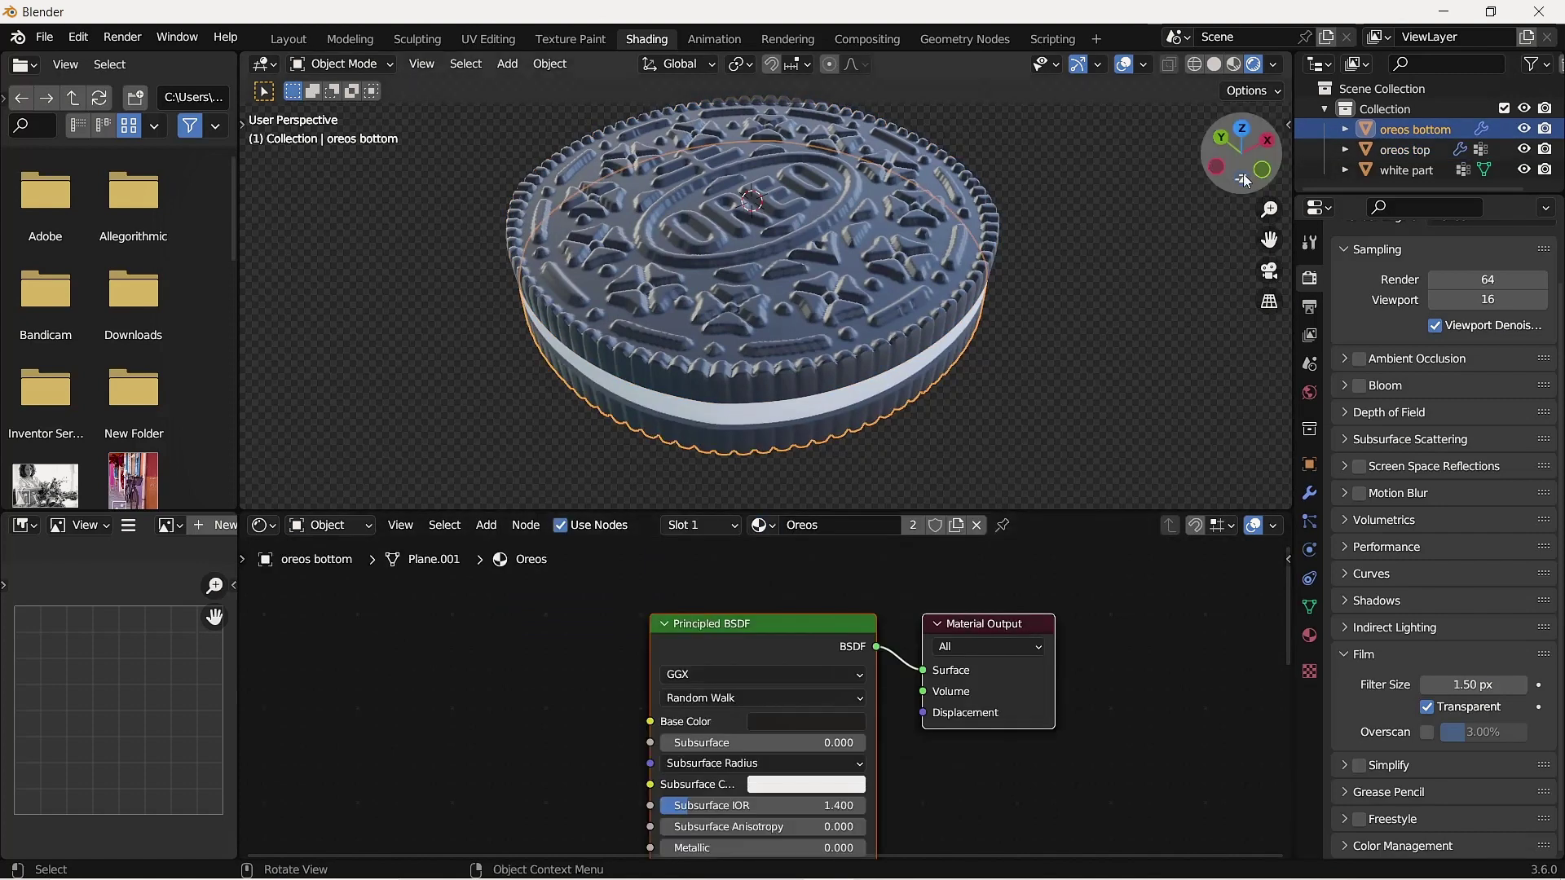
pyautogui.moveTo(1237, 143)
pyautogui.mouseDown()
pyautogui.moveTo(1216, 152)
pyautogui.moveTo(1250, 135)
pyautogui.mouseUp()
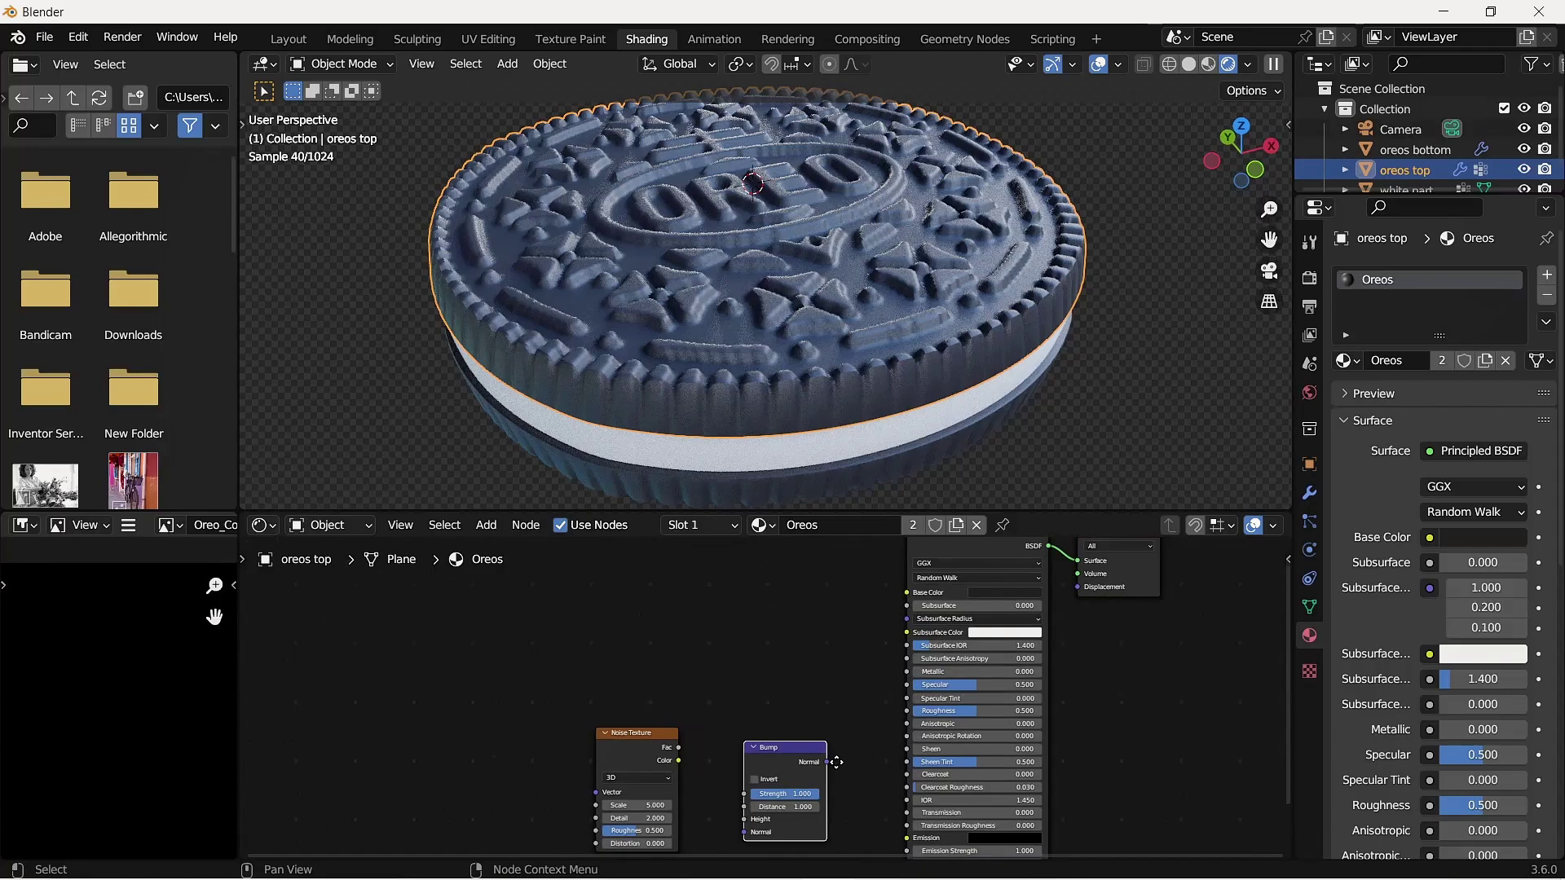
# Wire Noise Color into Bump Height and Bump Normal into the shader, adding mapping nodes.
pyautogui.scroll(5, 838, 638)
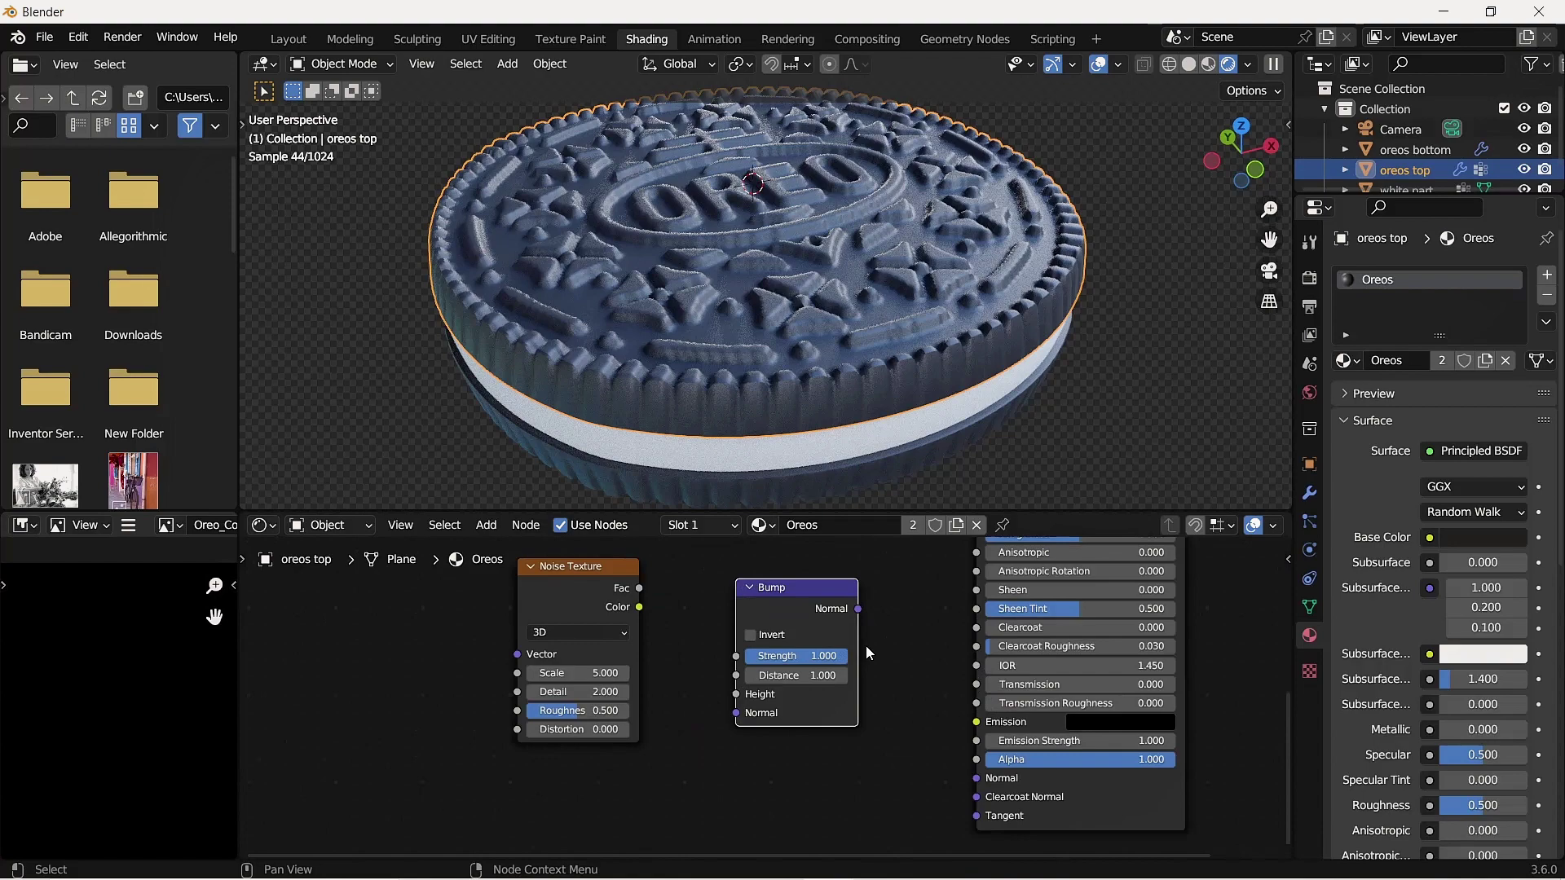
pyautogui.moveTo(867, 649); pyautogui.dragTo(892, 706, button='middle')
pyautogui.scroll(1, 947, 714)
pyautogui.moveTo(871, 598); pyautogui.dragTo(999, 781)
pyautogui.moveTo(636, 595); pyautogui.dragTo(739, 690)
pyautogui.hotkey('ctrl', 't')
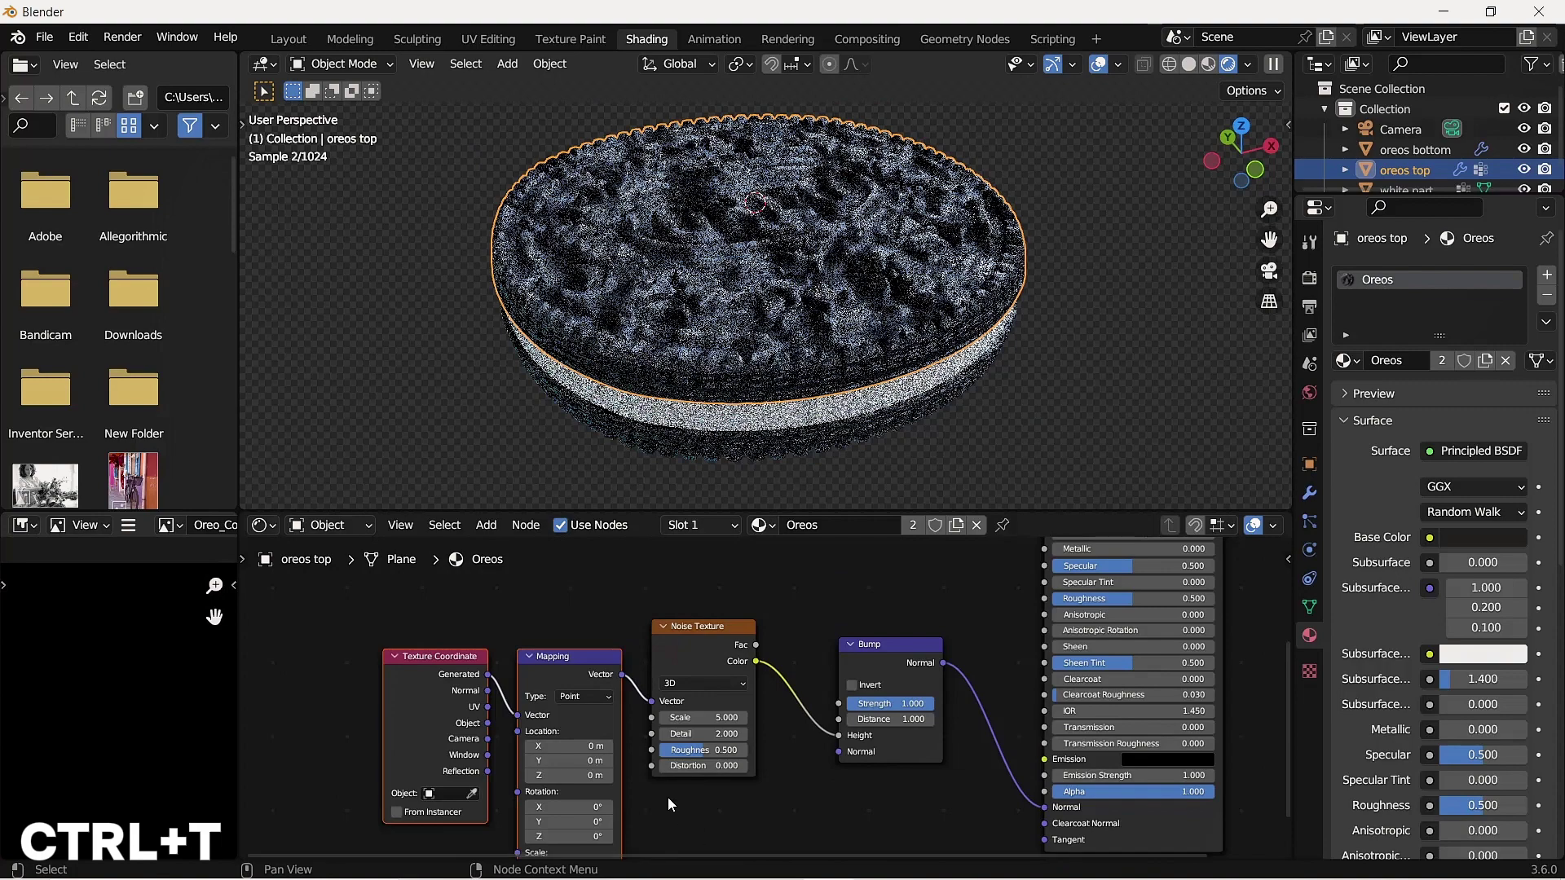
# Drive the noise from Object coordinates and set its scale to 600.
pyautogui.scroll(2, 784, 698)
pyautogui.scroll(-1, 784, 698)
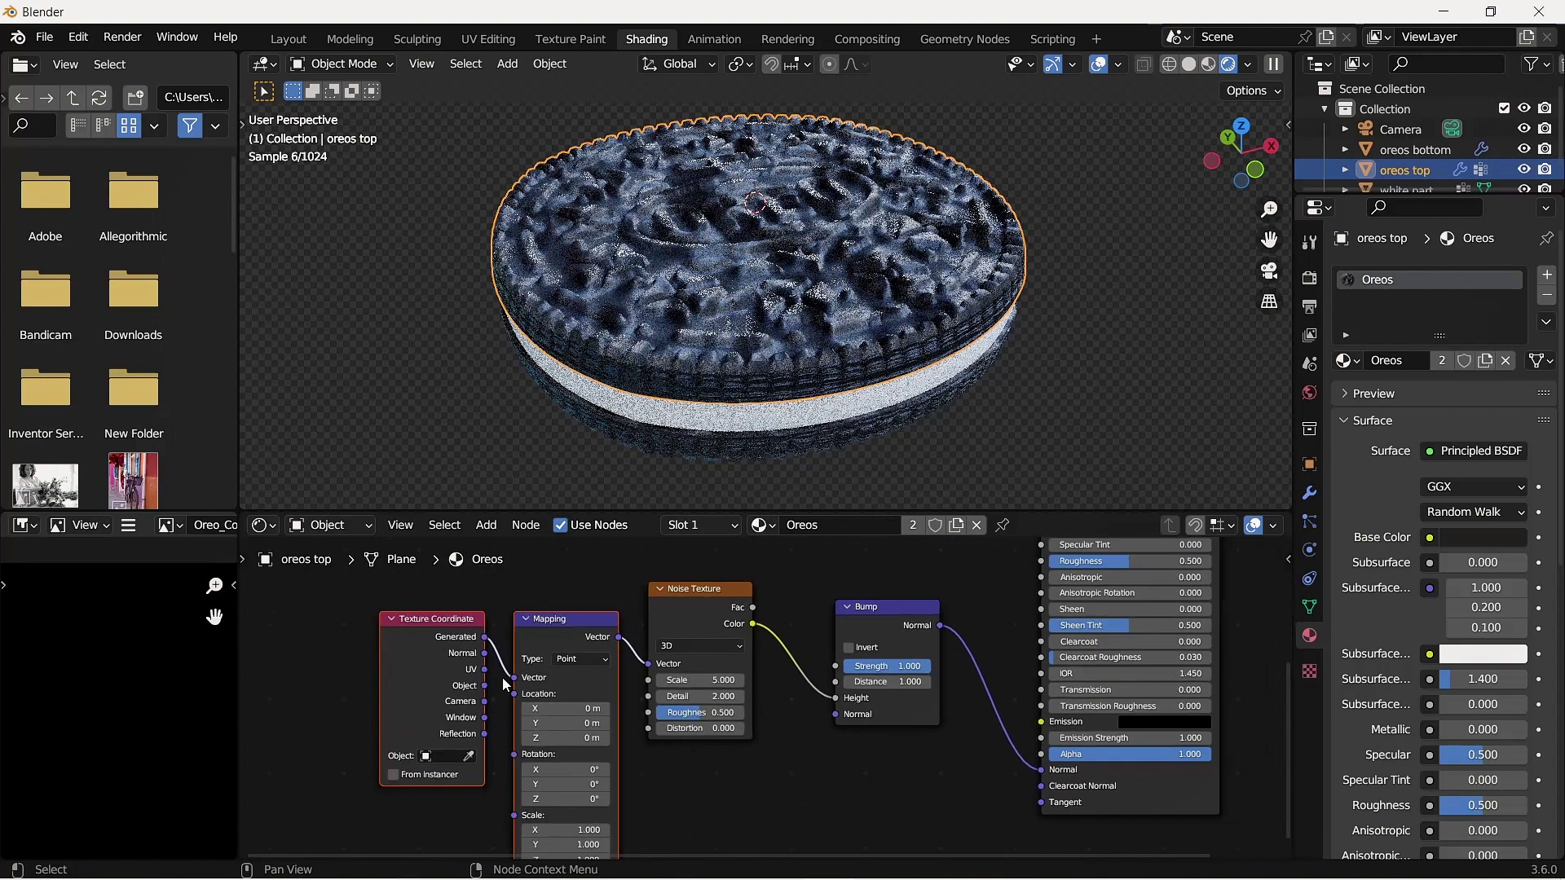
pyautogui.moveTo(486, 686); pyautogui.dragTo(513, 678)
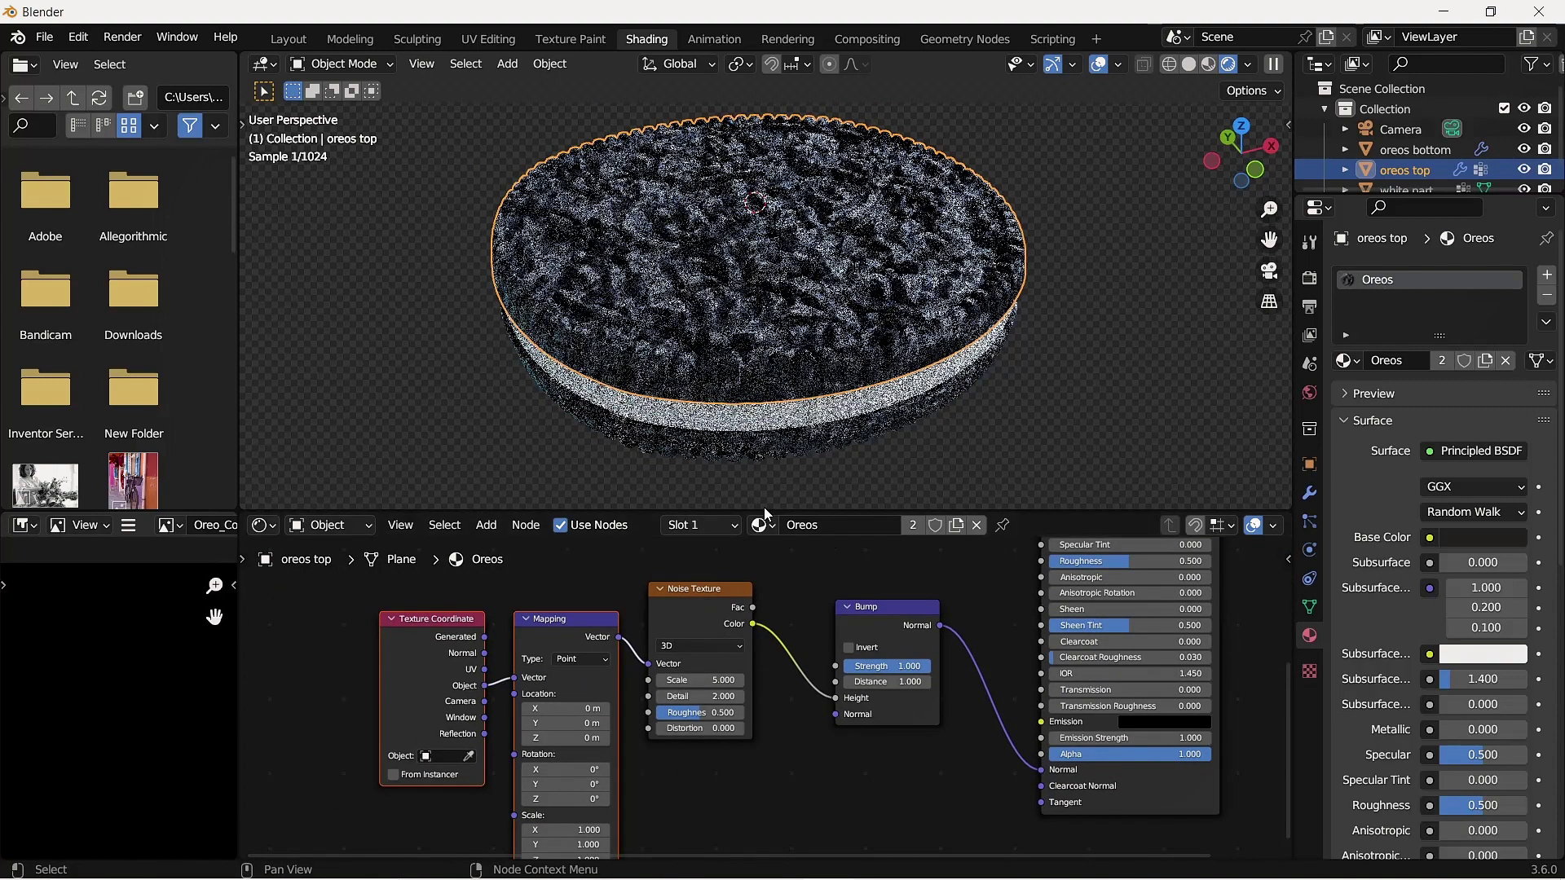
pyautogui.keyDown('ctrl'); pyautogui.keyDown('shift'); pyautogui.click(703, 619); pyautogui.keyUp('shift'); pyautogui.keyUp('ctrl')
pyautogui.click(690, 680)
pyautogui.write('6')
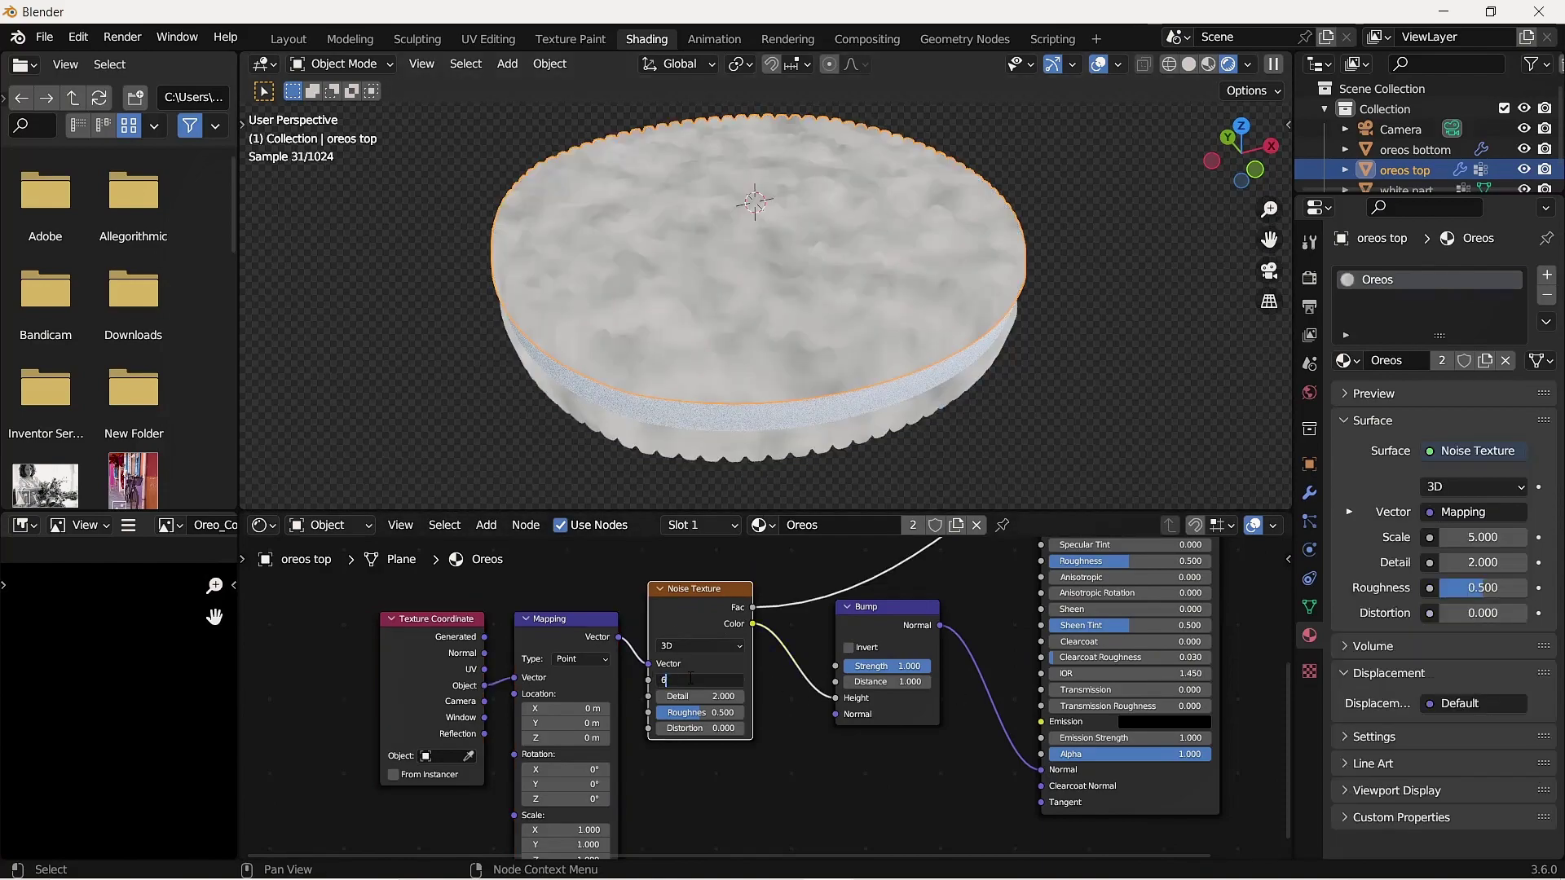
pyautogui.write('00')
pyautogui.press('Return')
# Set the Bump strength to 60 and preview the full material again.
pyautogui.click(930, 664)
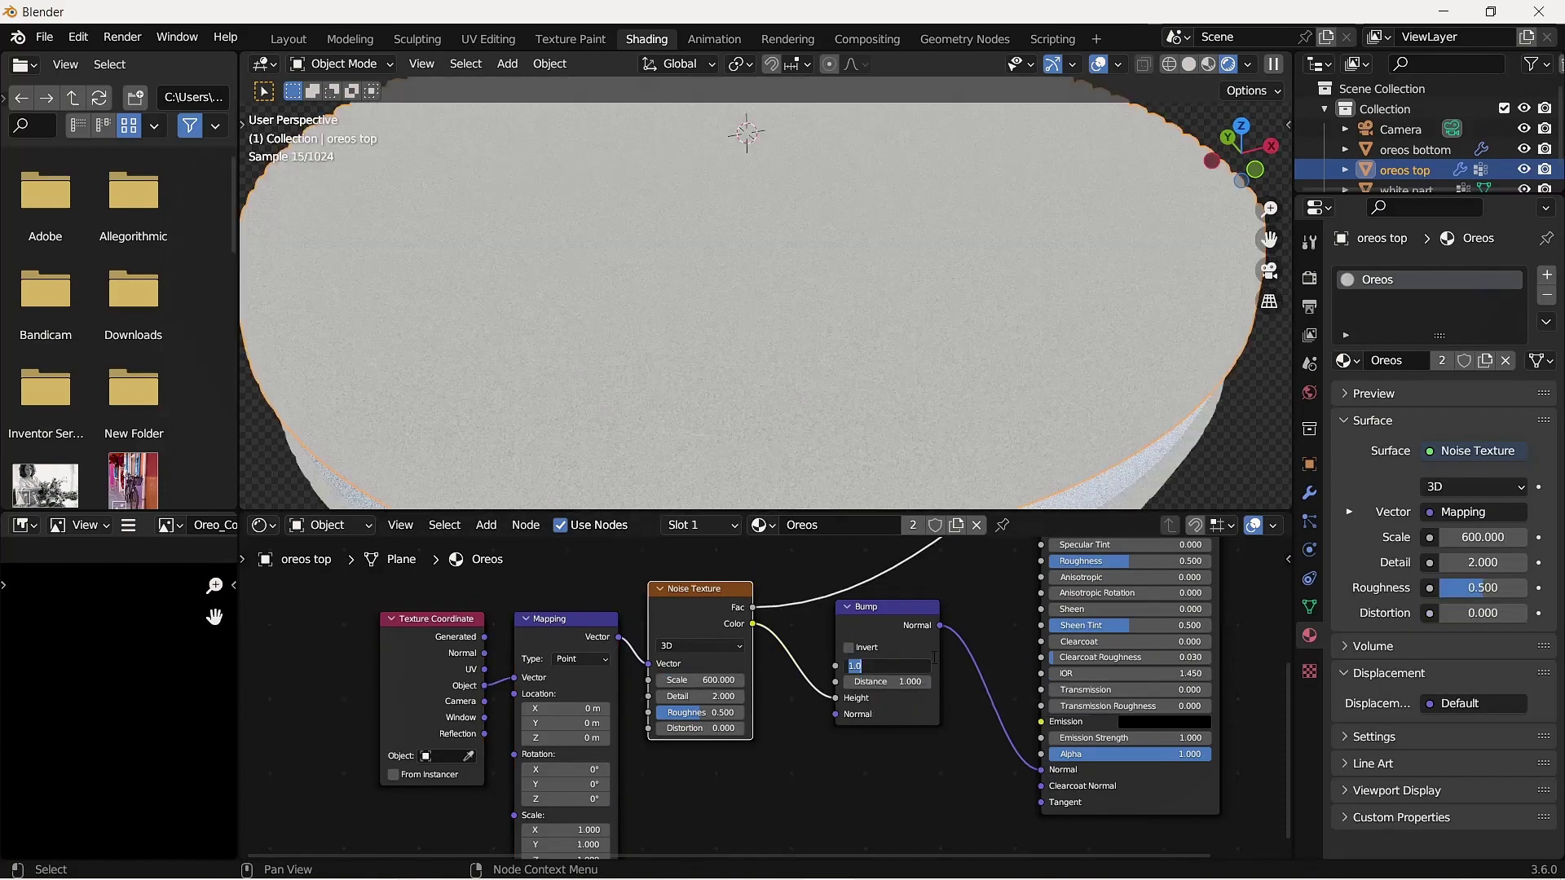
pyautogui.keyDown('ctrl'); pyautogui.keyDown('shift'); pyautogui.click(871, 626); pyautogui.keyUp('shift'); pyautogui.keyUp('ctrl')
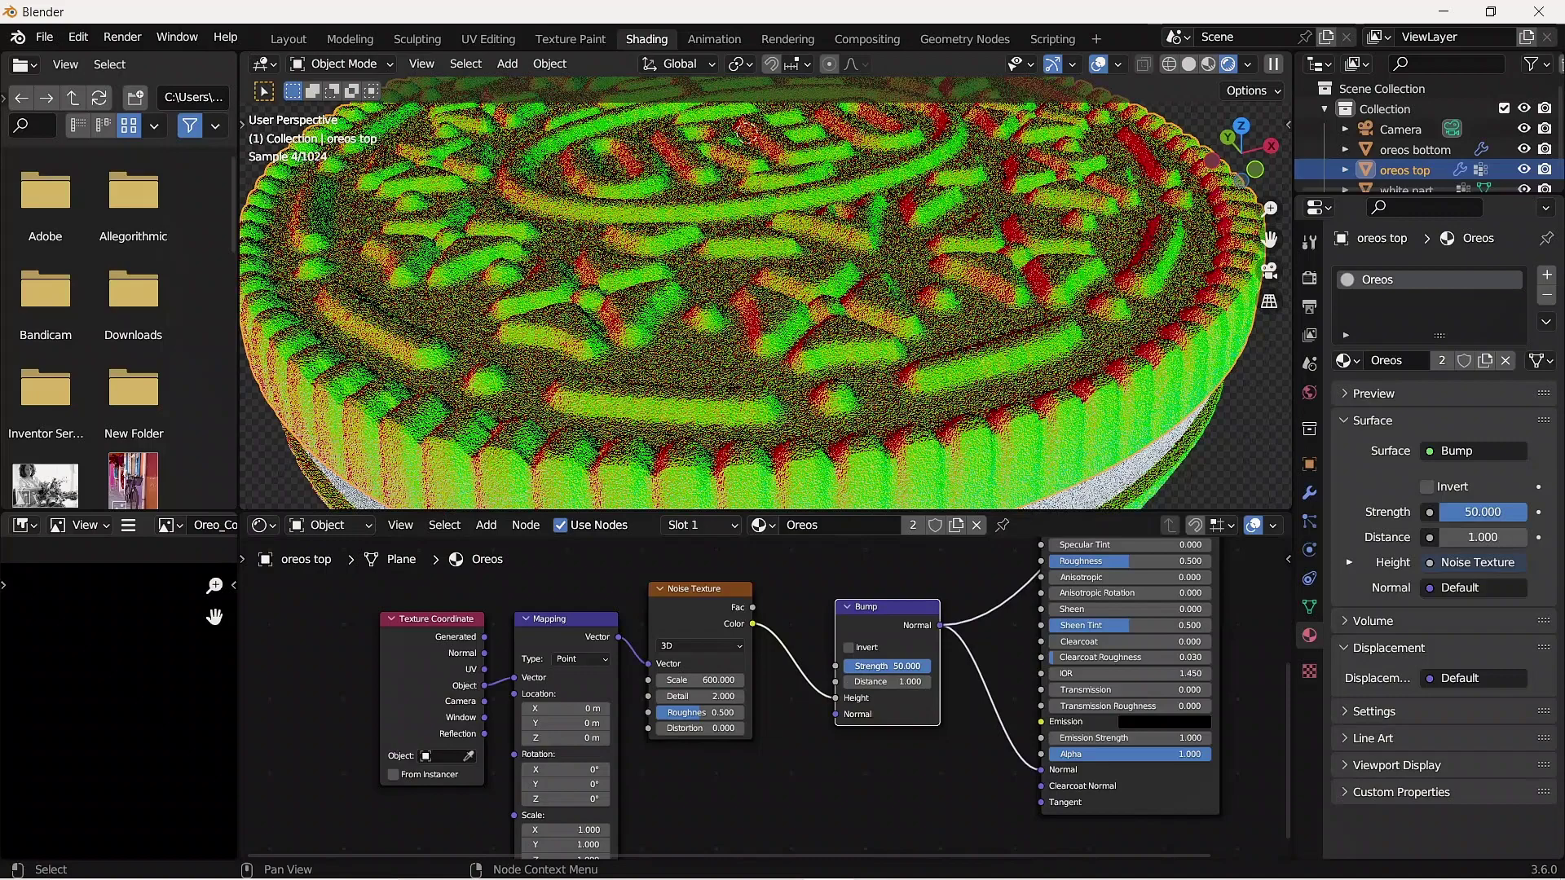
pyautogui.click(893, 666)
pyautogui.write('60')
pyautogui.press('Return')
pyautogui.keyDown('ctrl'); pyautogui.keyDown('shift'); pyautogui.click(1171, 799); pyautogui.keyUp('shift'); pyautogui.keyUp('ctrl')
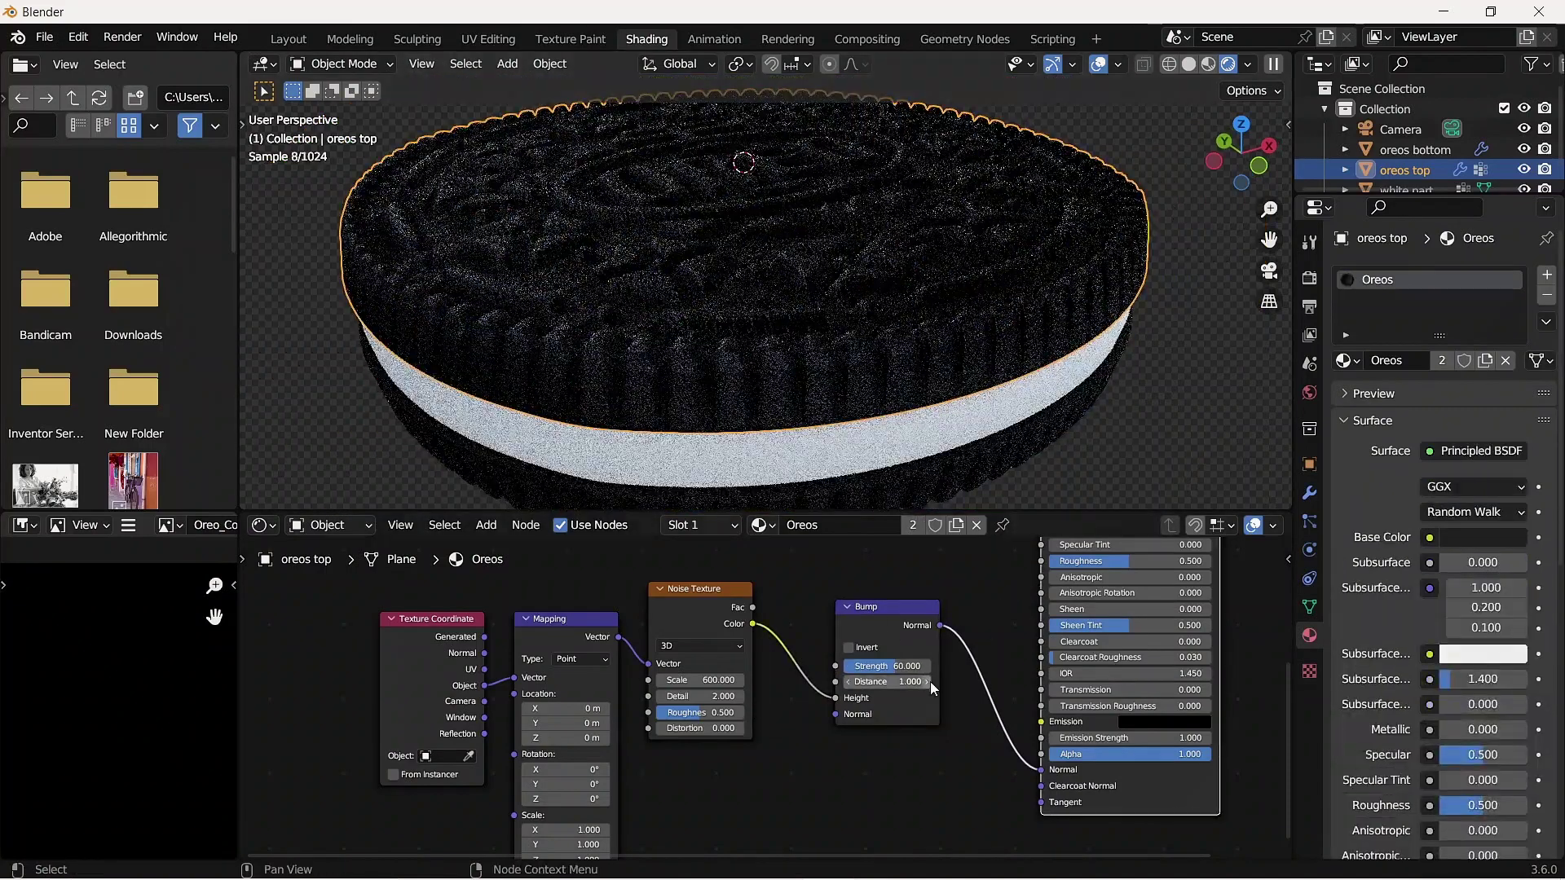
pyautogui.moveTo(1241, 153); pyautogui.dragTo(1149, 196)
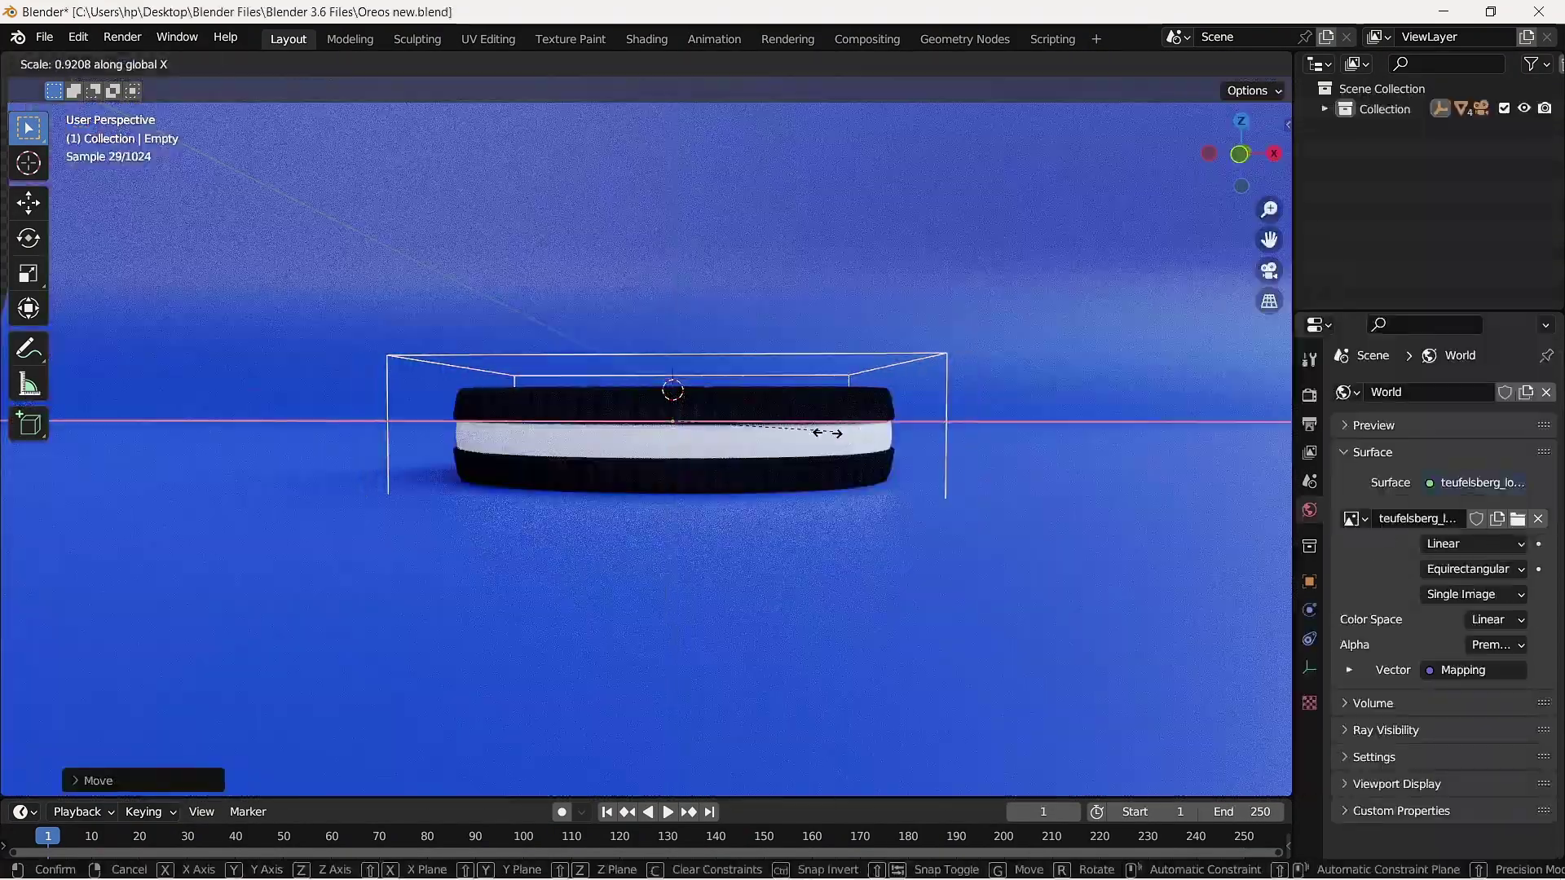
# Parent the cookie to the Empty with Keep Transform, then inspect the area lights in Solid shading.
pyautogui.press('KP_1')
pyautogui.click(897, 380)
pyautogui.hotkey('ctrl', 'p')
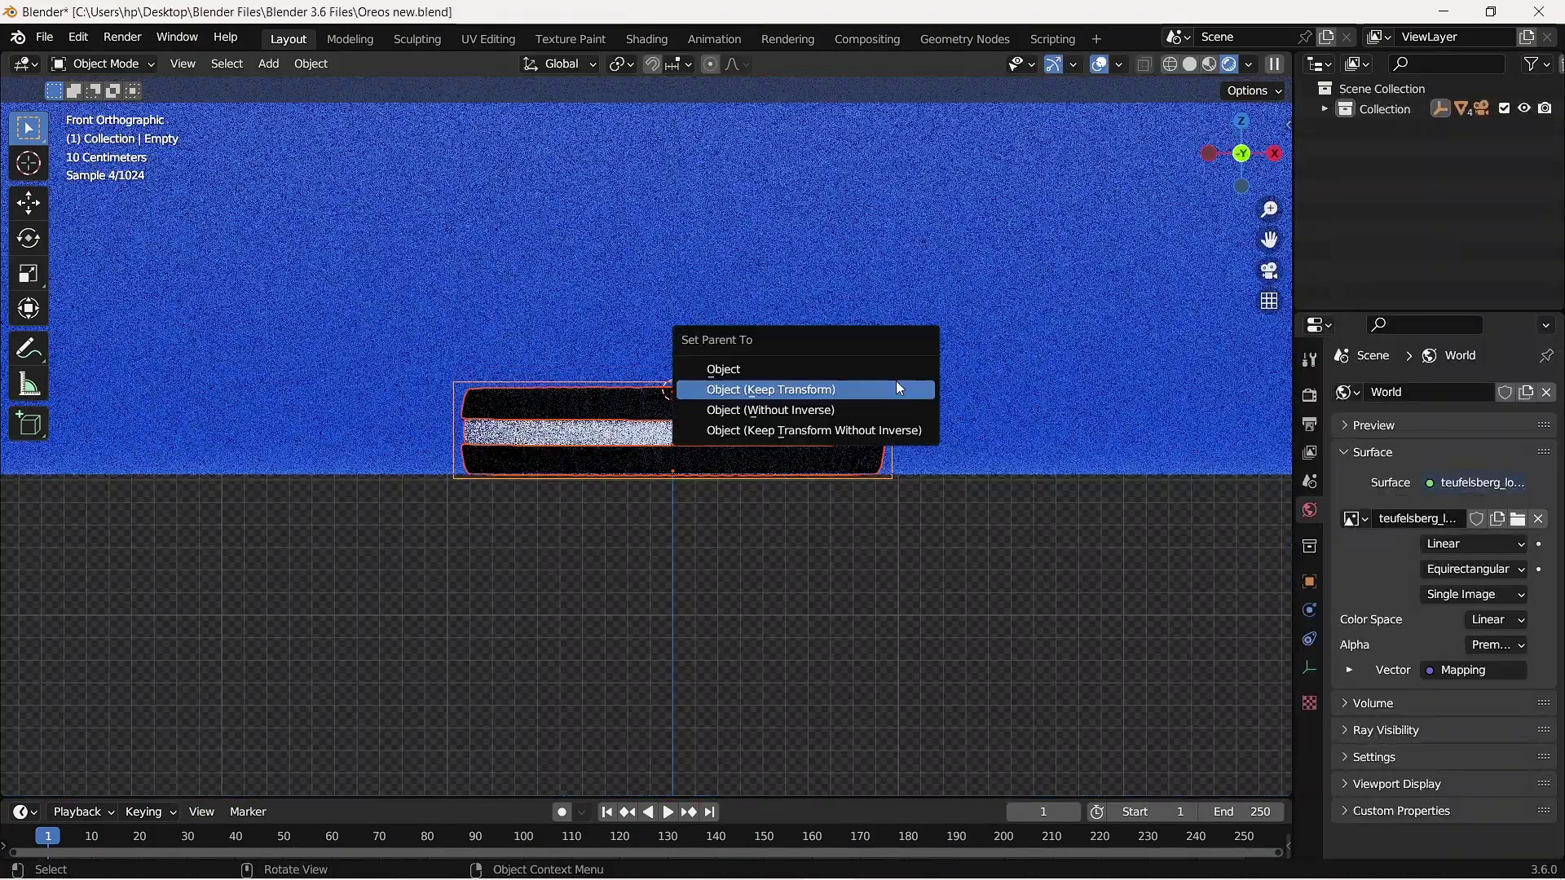
pyautogui.click(897, 383)
pyautogui.press('z')
pyautogui.moveTo(892, 379)
pyautogui.mouseDown(button='middle')
pyautogui.moveTo(816, 343)
pyautogui.moveTo(795, 301)
pyautogui.mouseUp(button='middle')
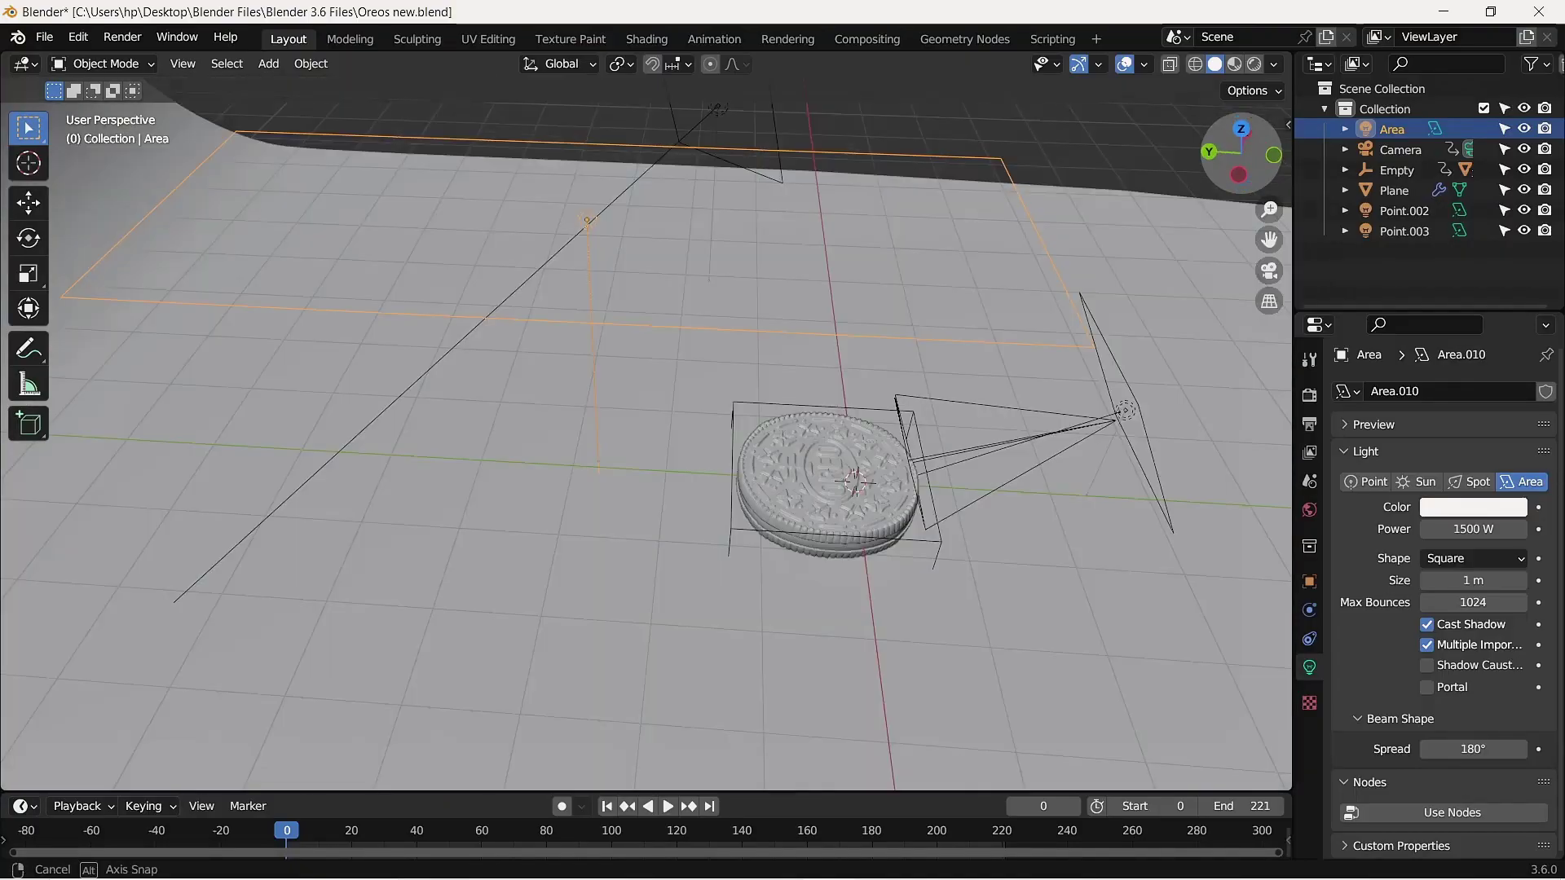
# Move the selected lights into a new collection named L.C.A.
pyautogui.moveTo(864, 383); pyautogui.dragTo(1363, 405, button='middle')
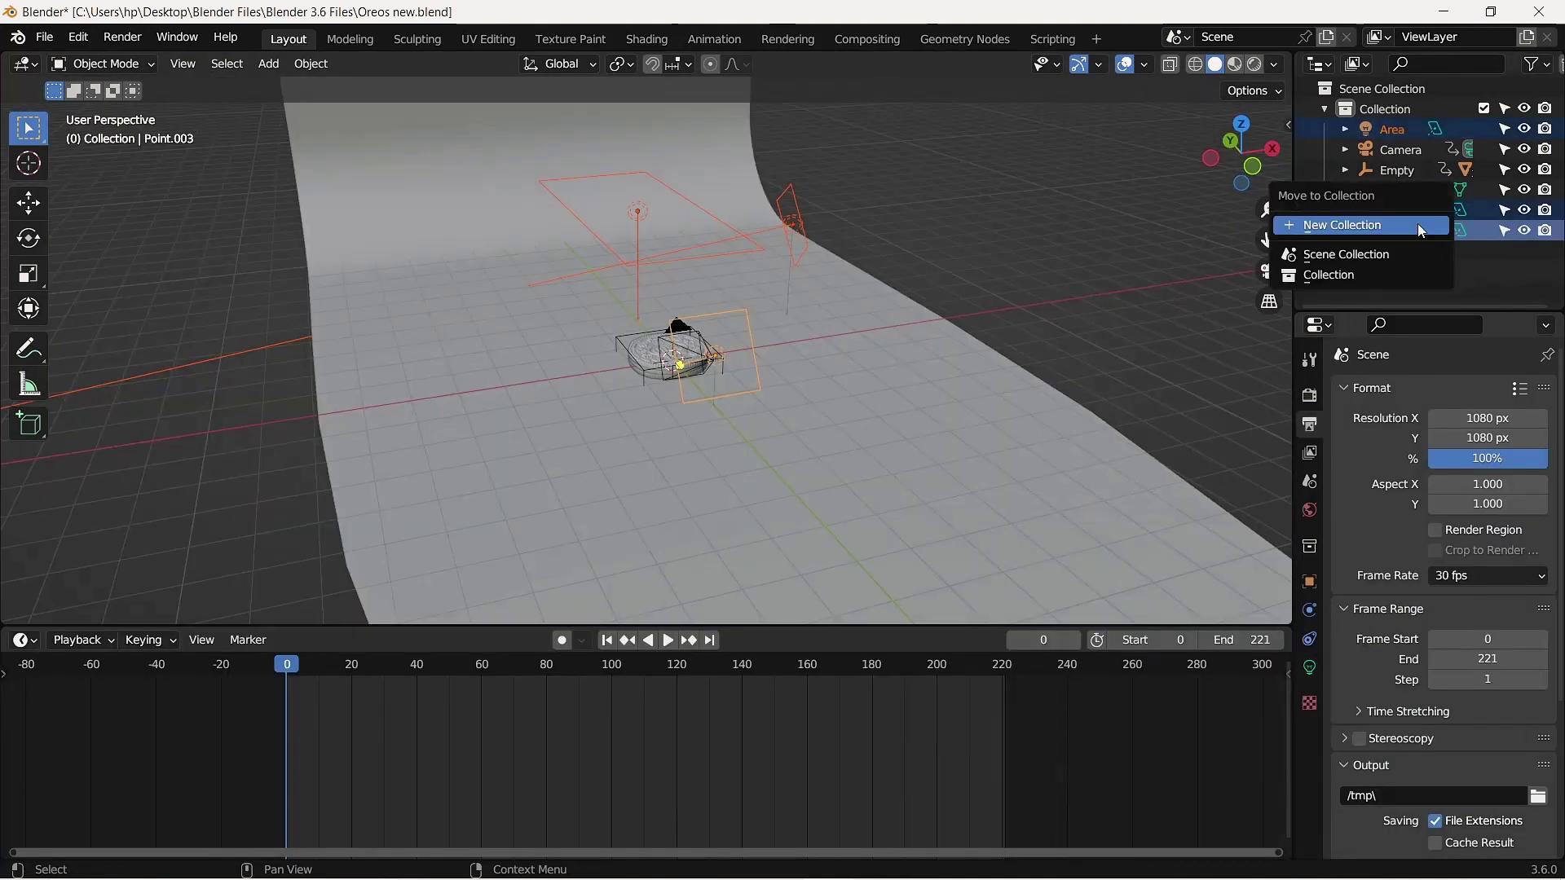
pyautogui.click(1417, 223)
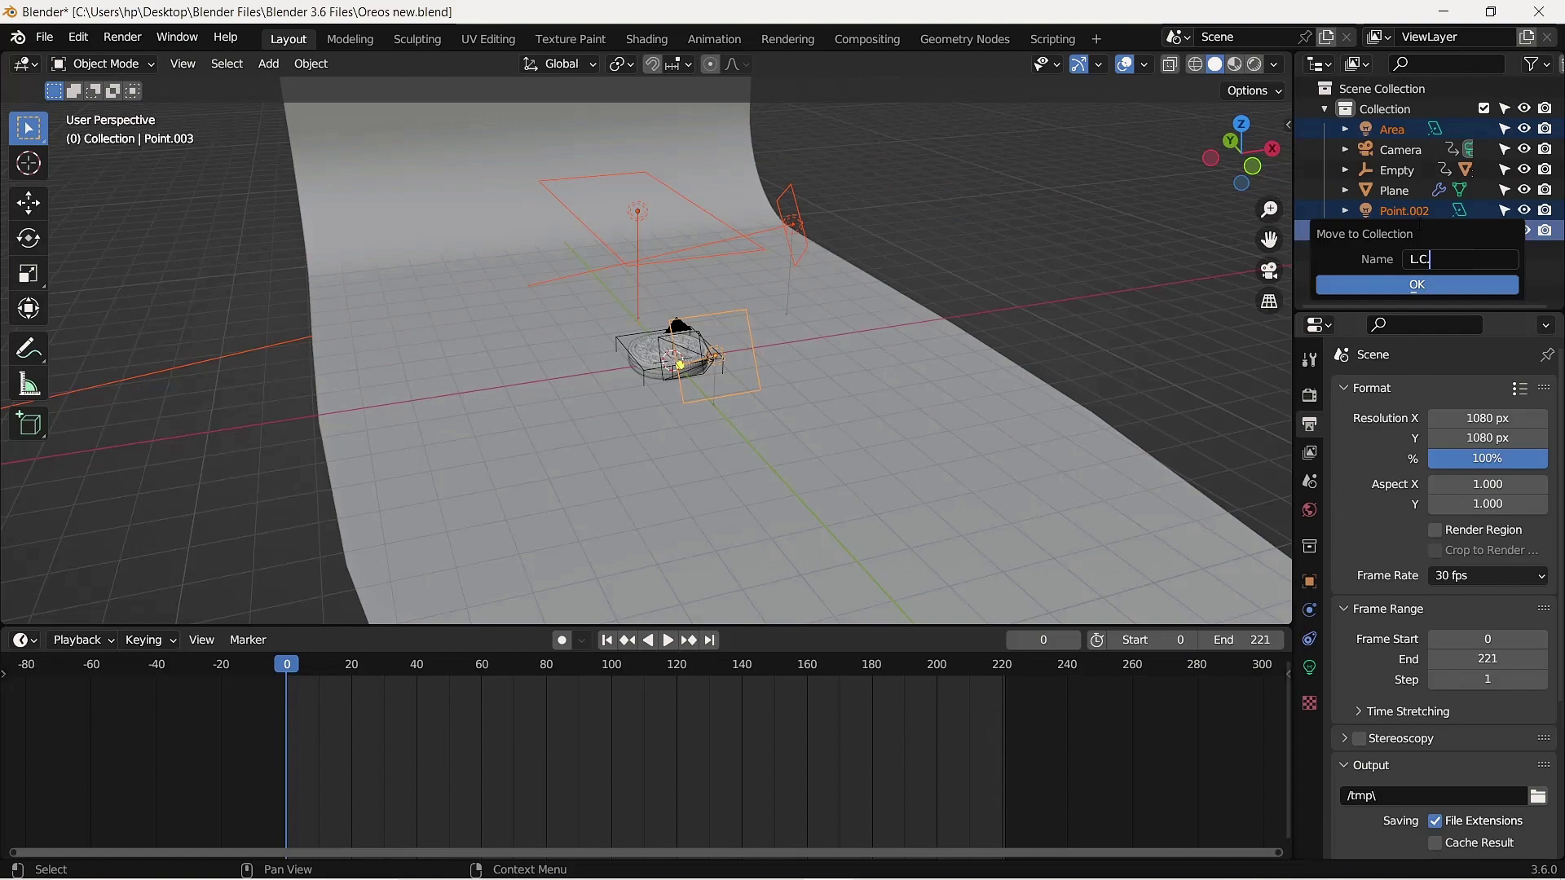
pyautogui.click(1443, 287)
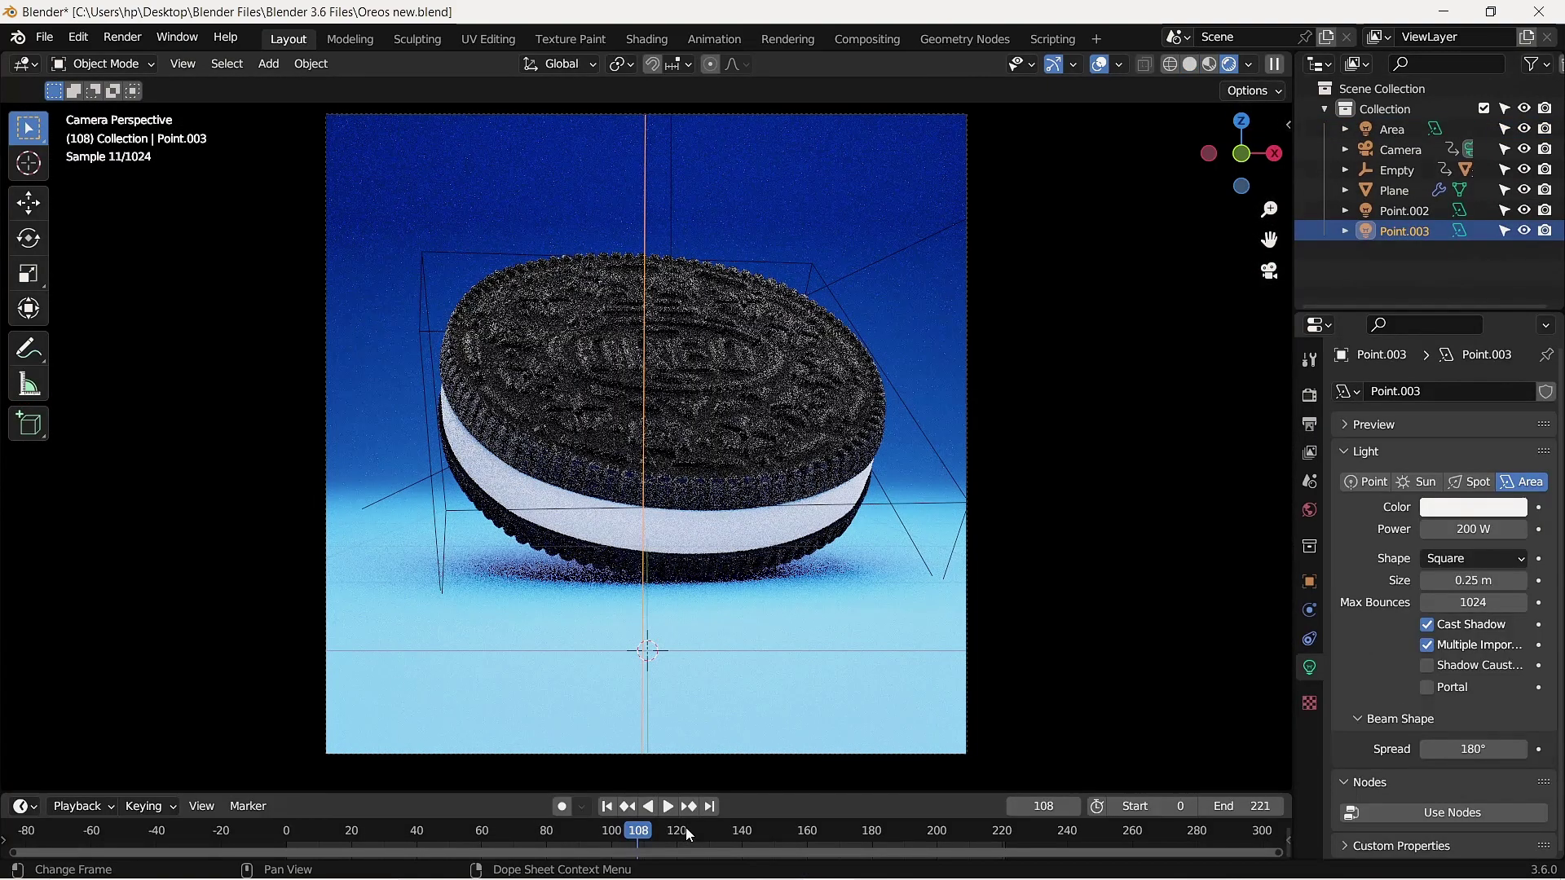
# Check the cookie at frames 123, 145 and 162, then enable Shadow Catcher on the backdrop plane.
pyautogui.click(686, 831)
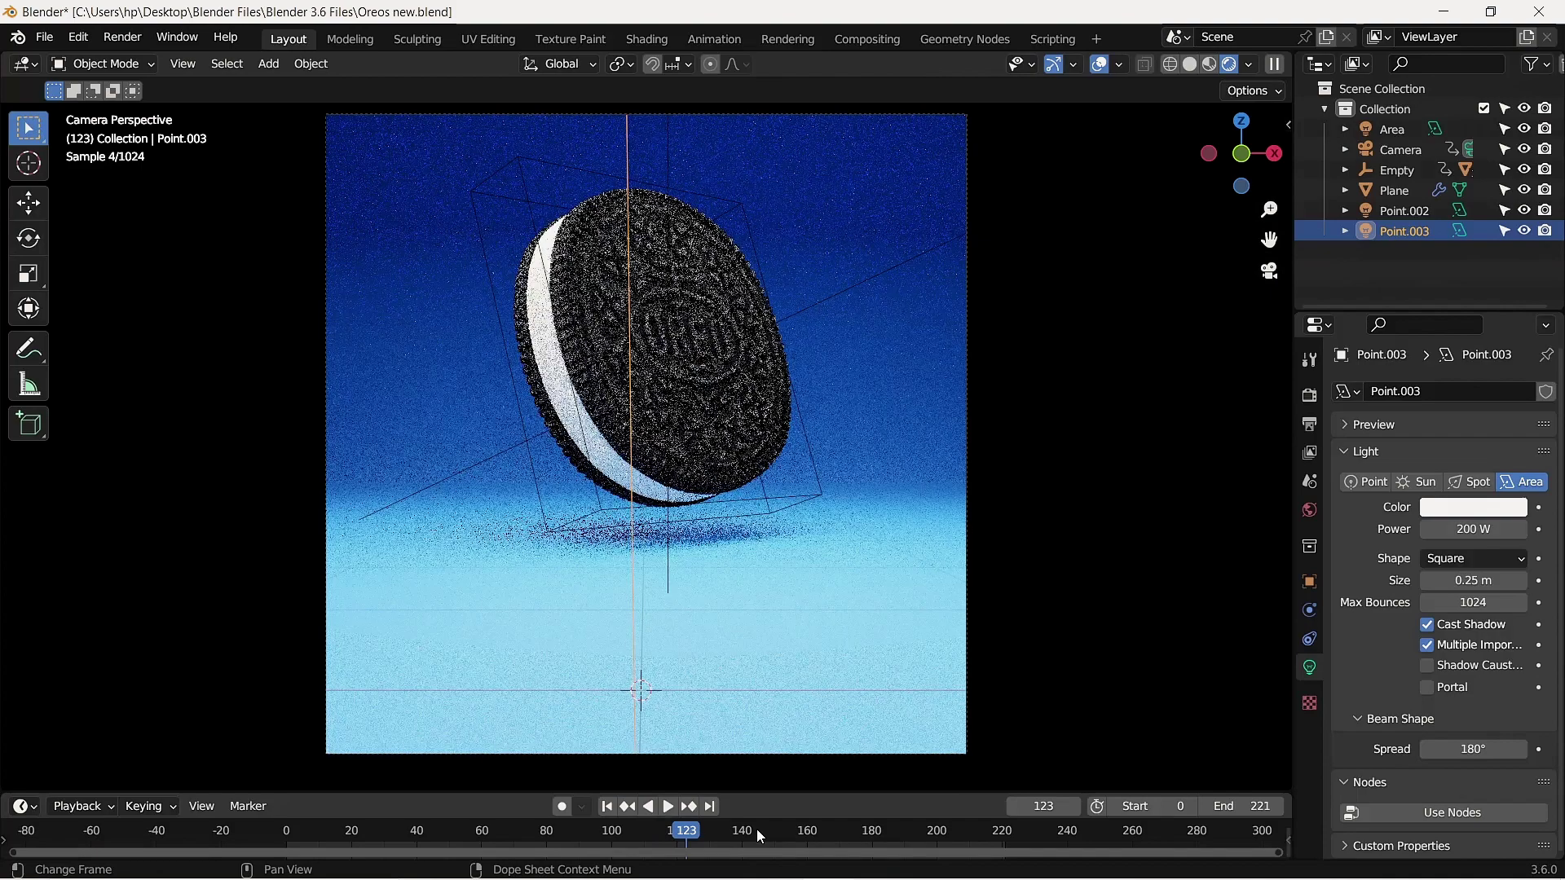
pyautogui.click(757, 832)
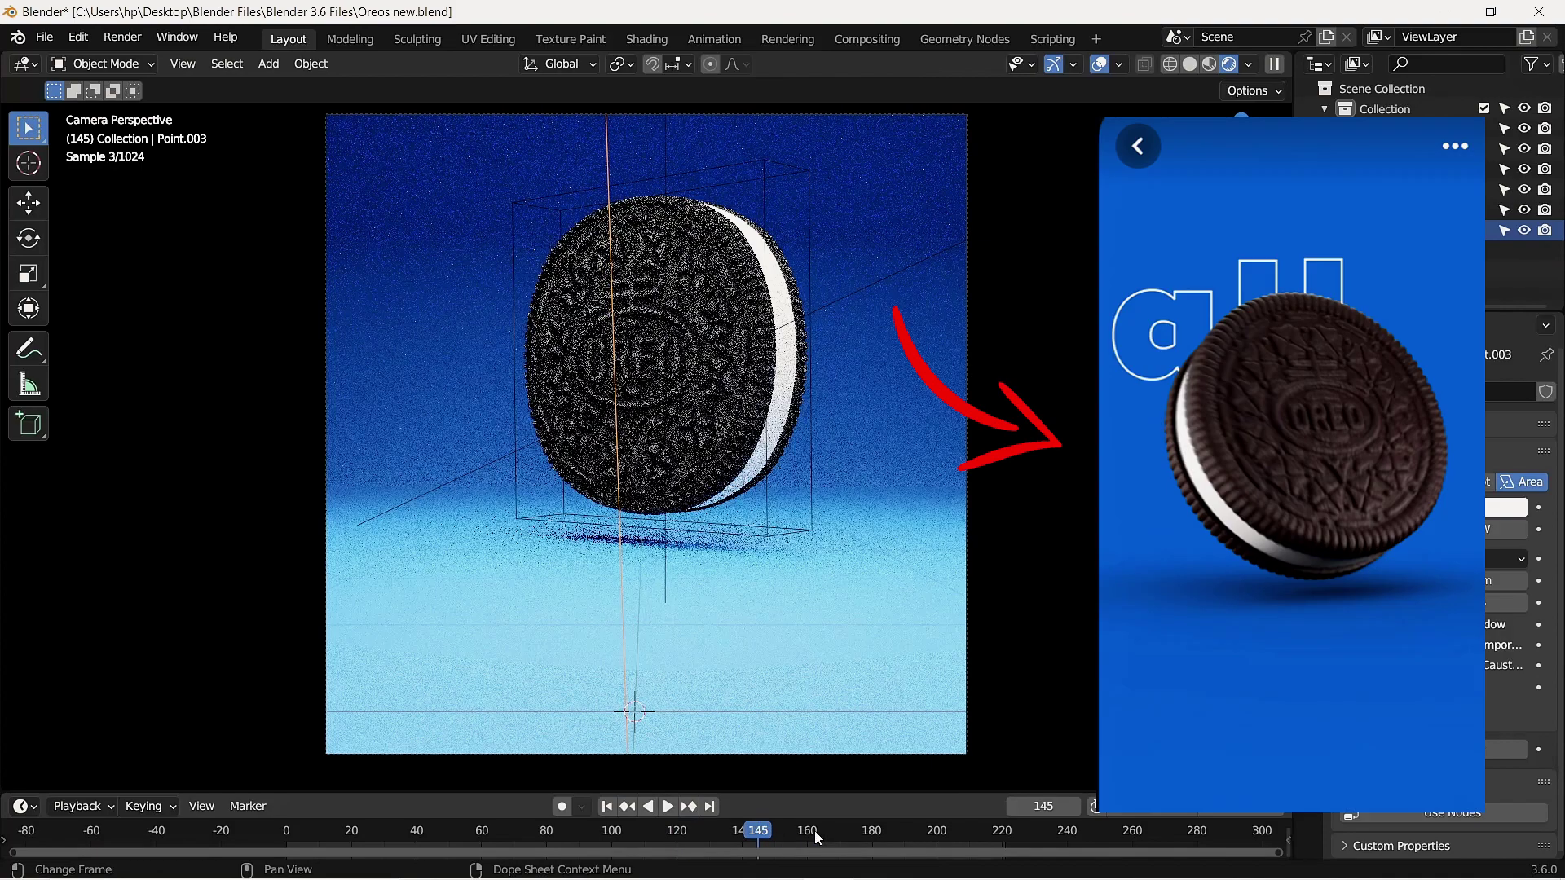
pyautogui.click(814, 833)
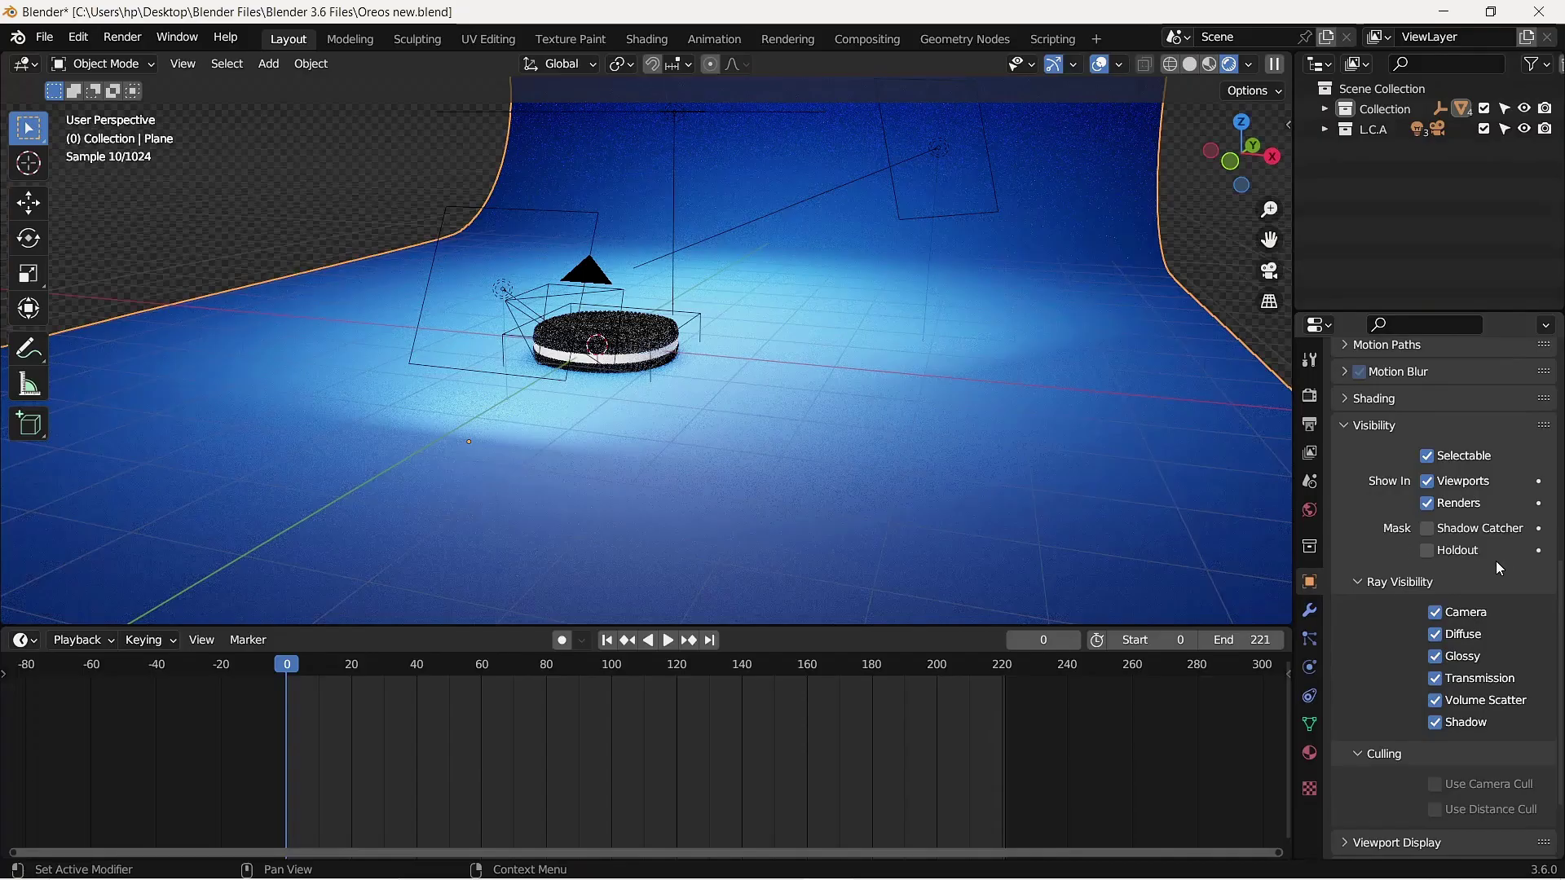
pyautogui.click(1429, 530)
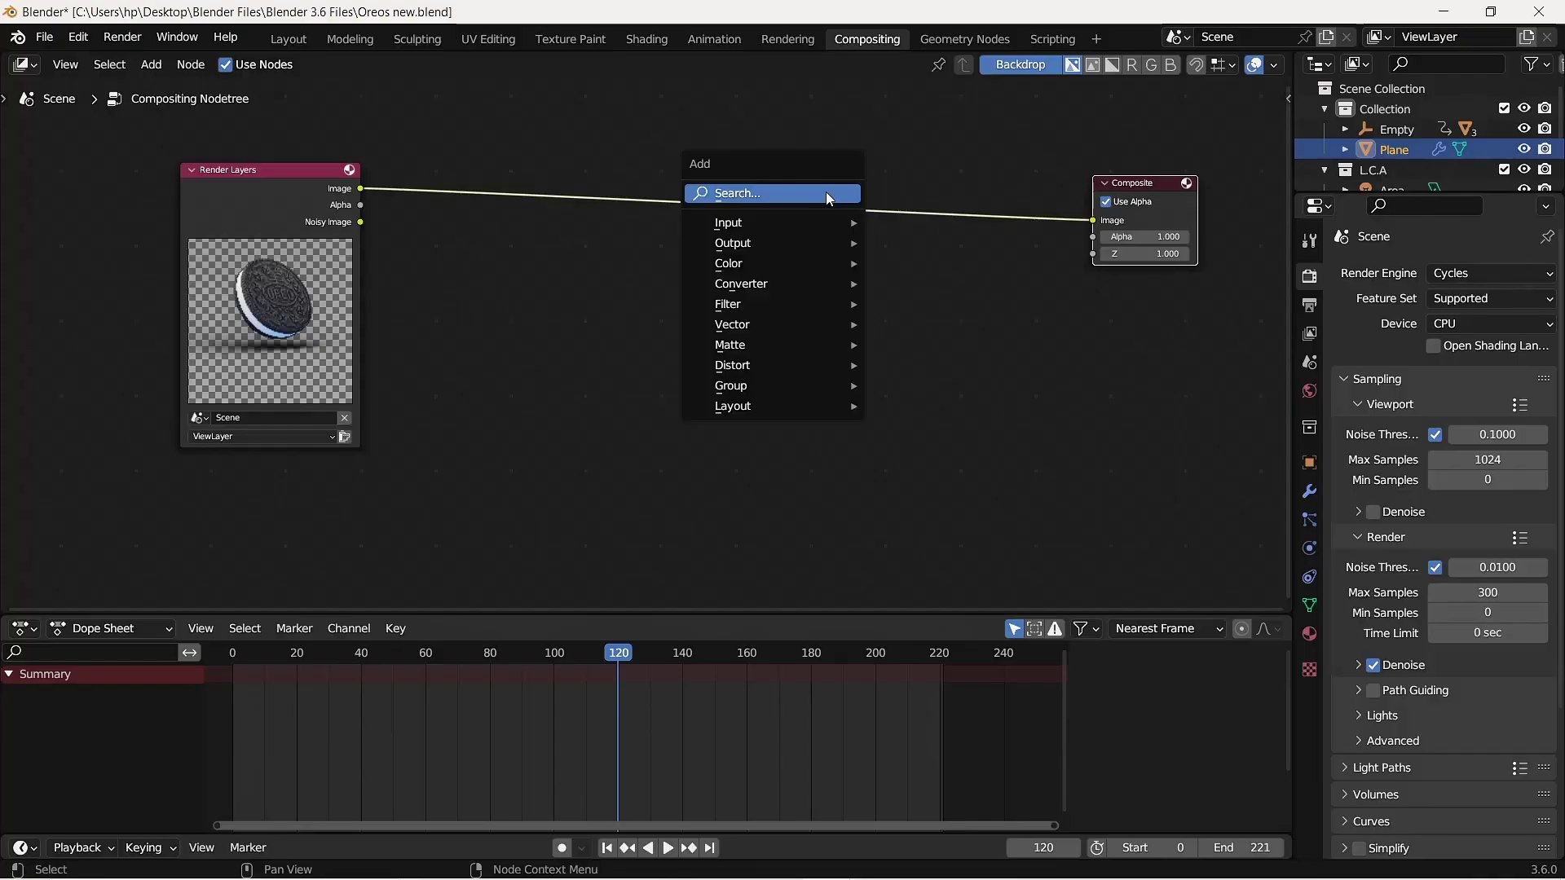
# Insert an Alpha Over node between Render Layers and Composite.
pyautogui.write('al')
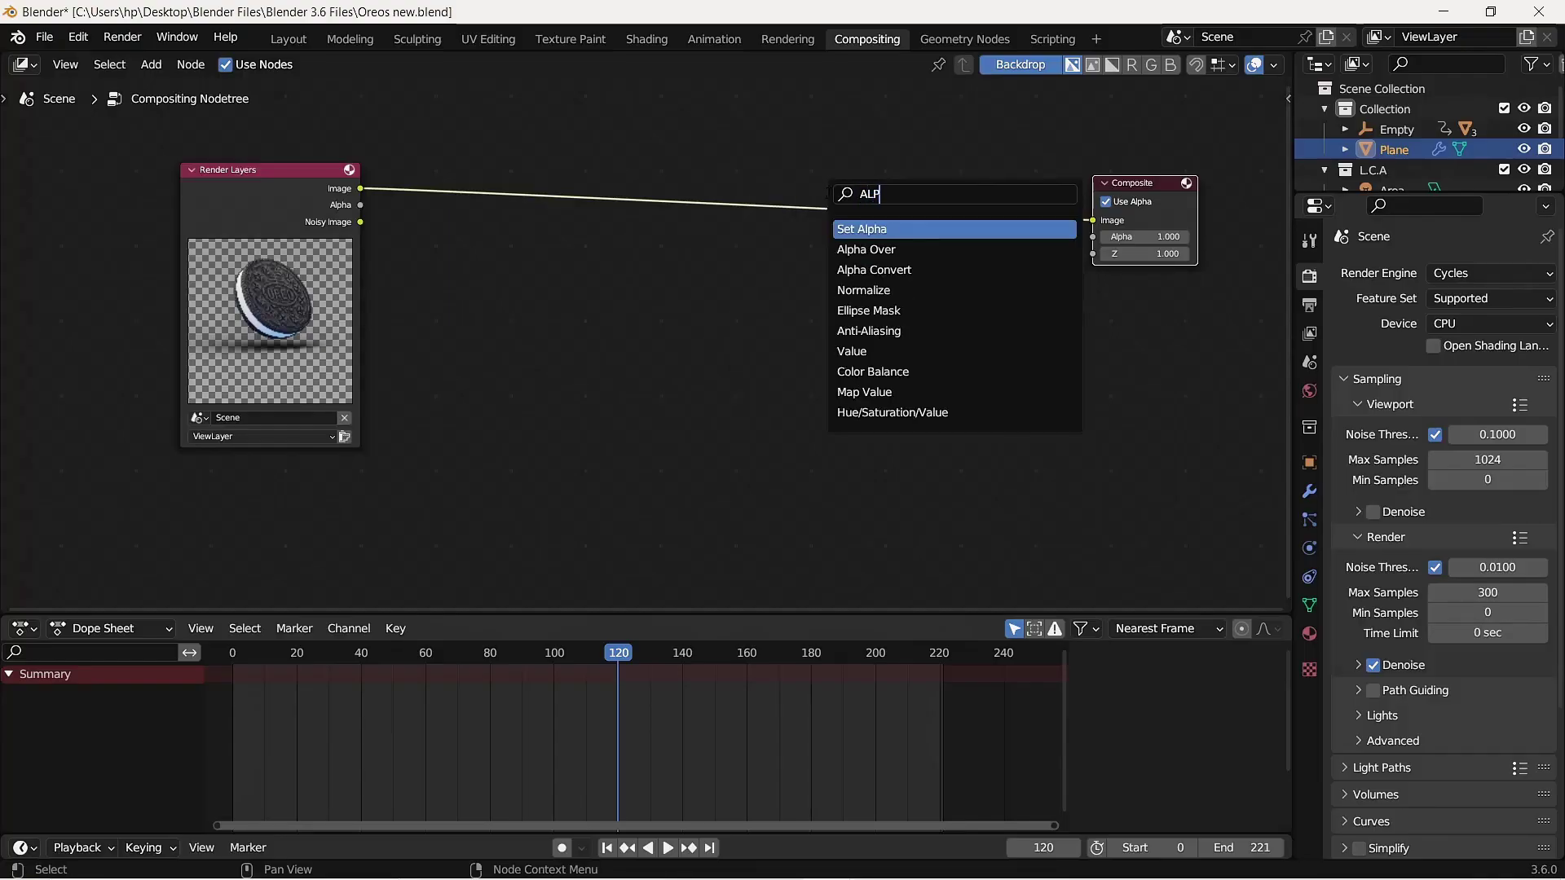
pyautogui.click(877, 249)
pyautogui.moveTo(826, 292); pyautogui.dragTo(612, 343)
# Add an RGB colour node as the background, feed the render into Alpha Over's second image, and view the result.
pyautogui.press('Return')
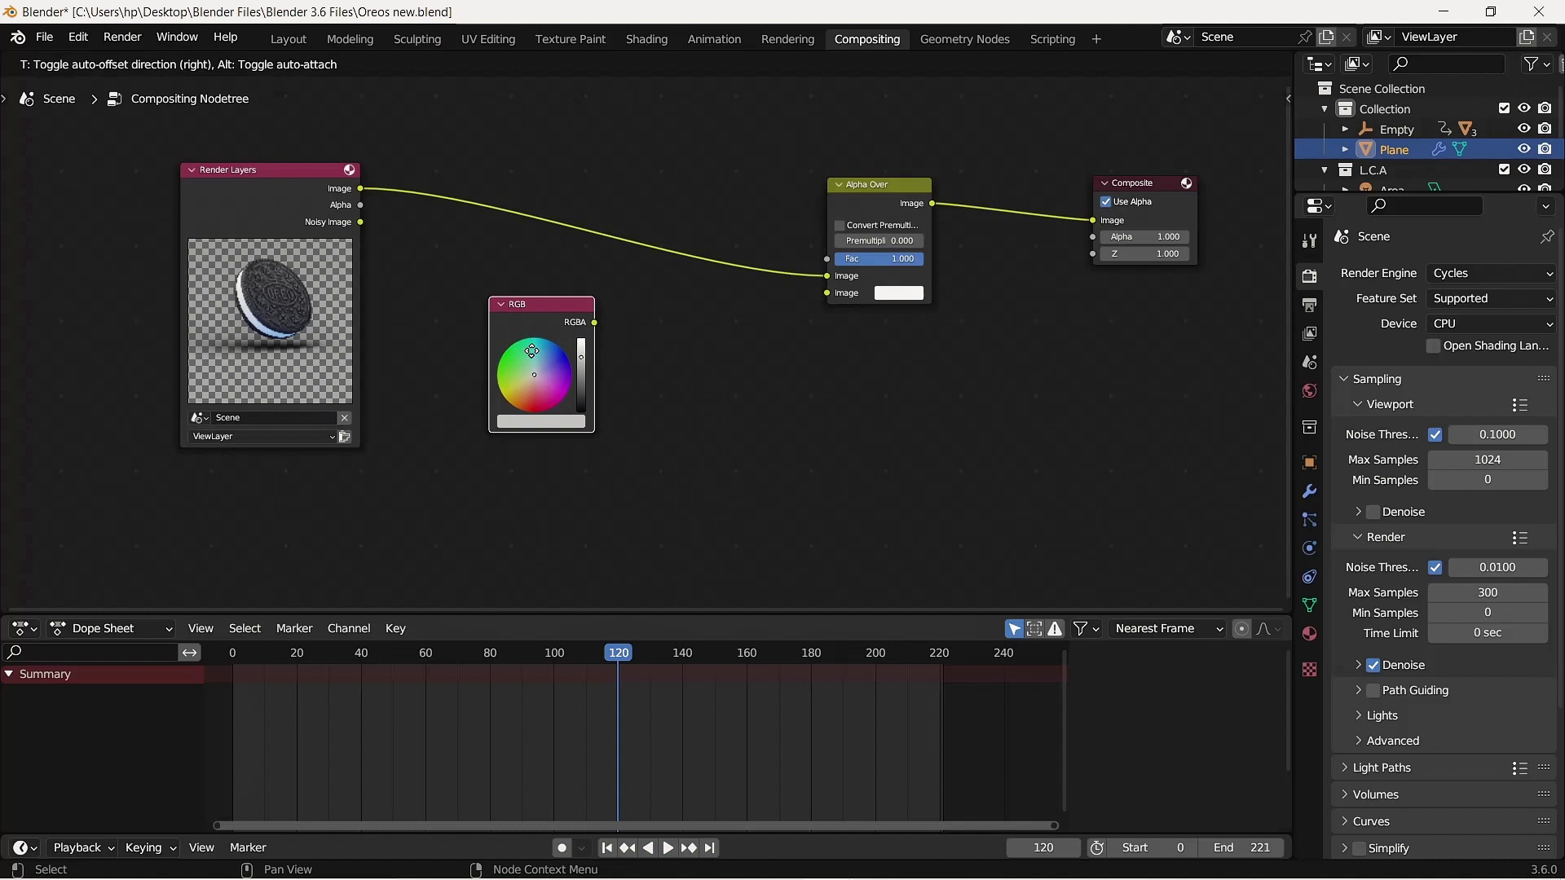
pyautogui.click(599, 330)
pyautogui.moveTo(360, 190); pyautogui.dragTo(828, 292)
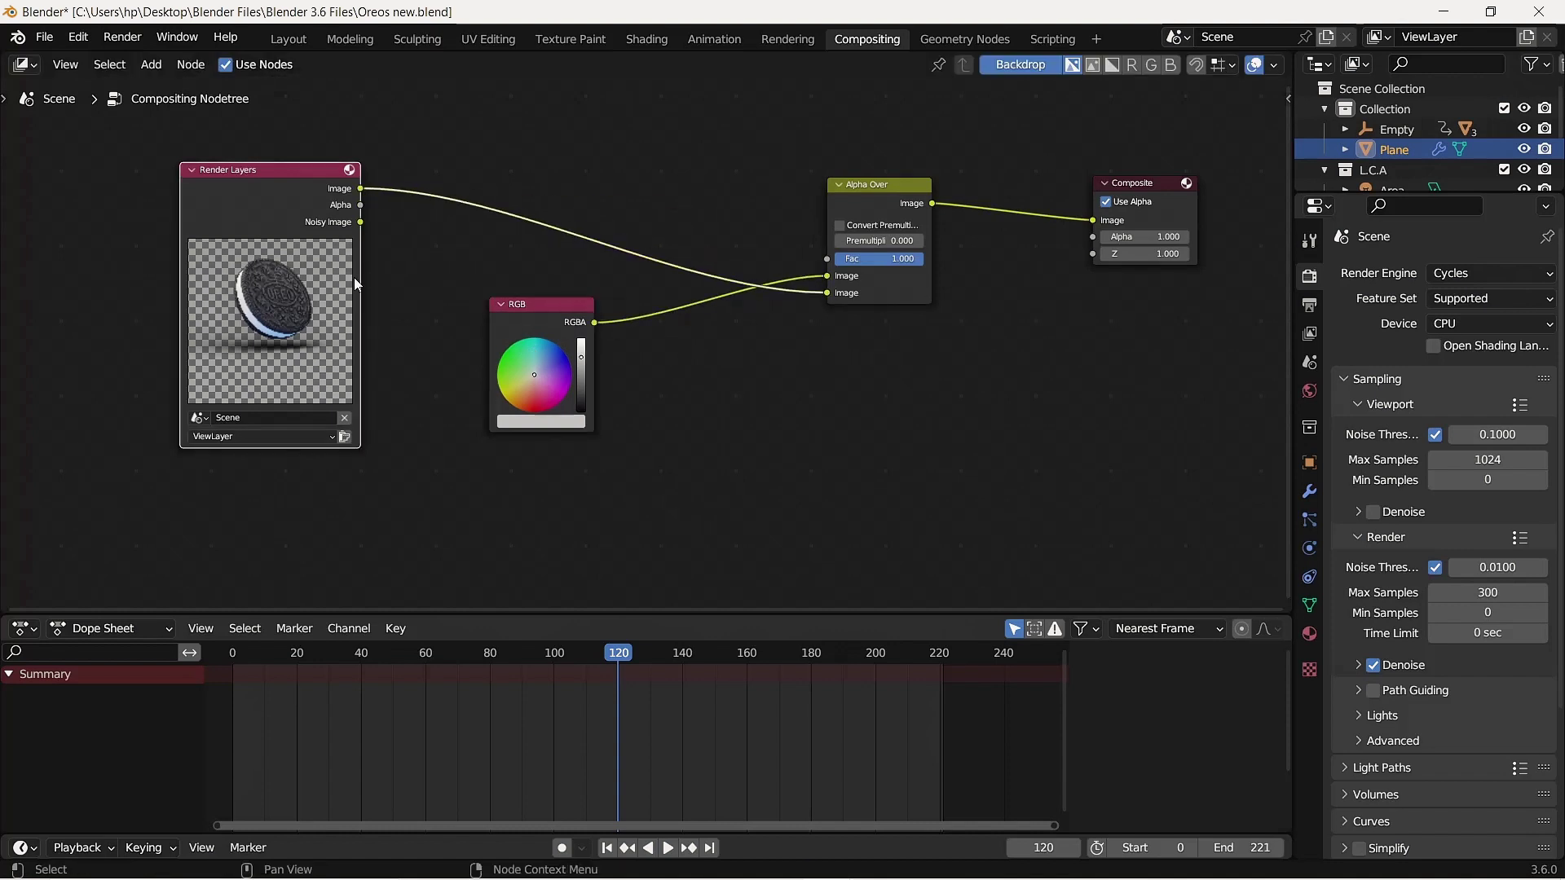
pyautogui.keyDown('ctrl'); pyautogui.keyDown('shift'); pyautogui.click(880, 204); pyautogui.keyUp('shift'); pyautogui.keyUp('ctrl')
pyautogui.scroll(-1, 830, 406)
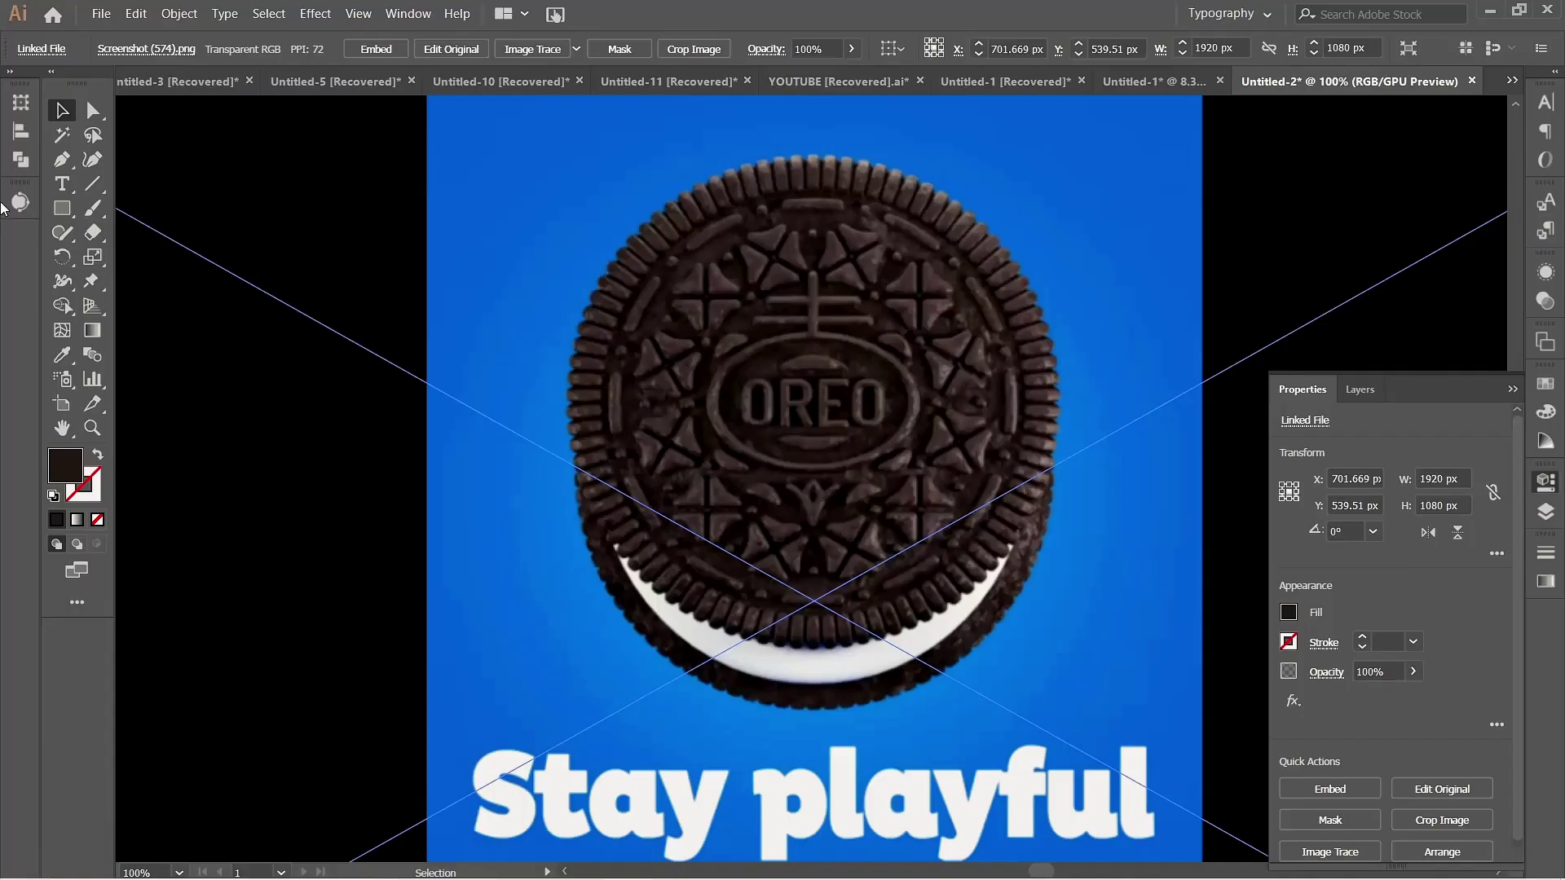
# Sample the reference image's background blue as the fill and read its hex, 015cca.
pyautogui.click(61, 355)
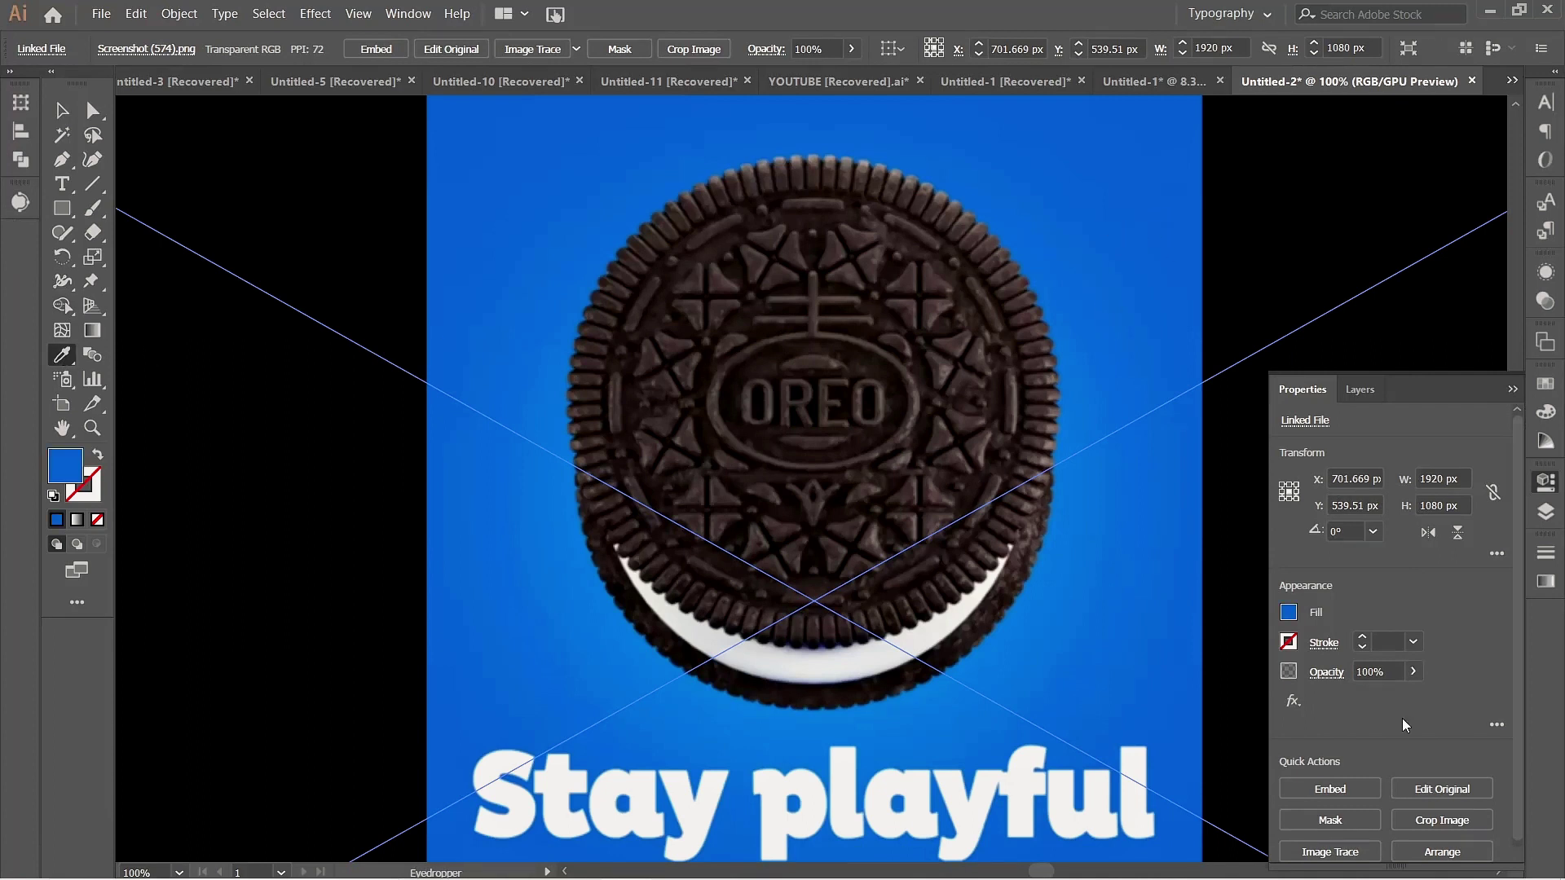
pyautogui.click(1294, 613)
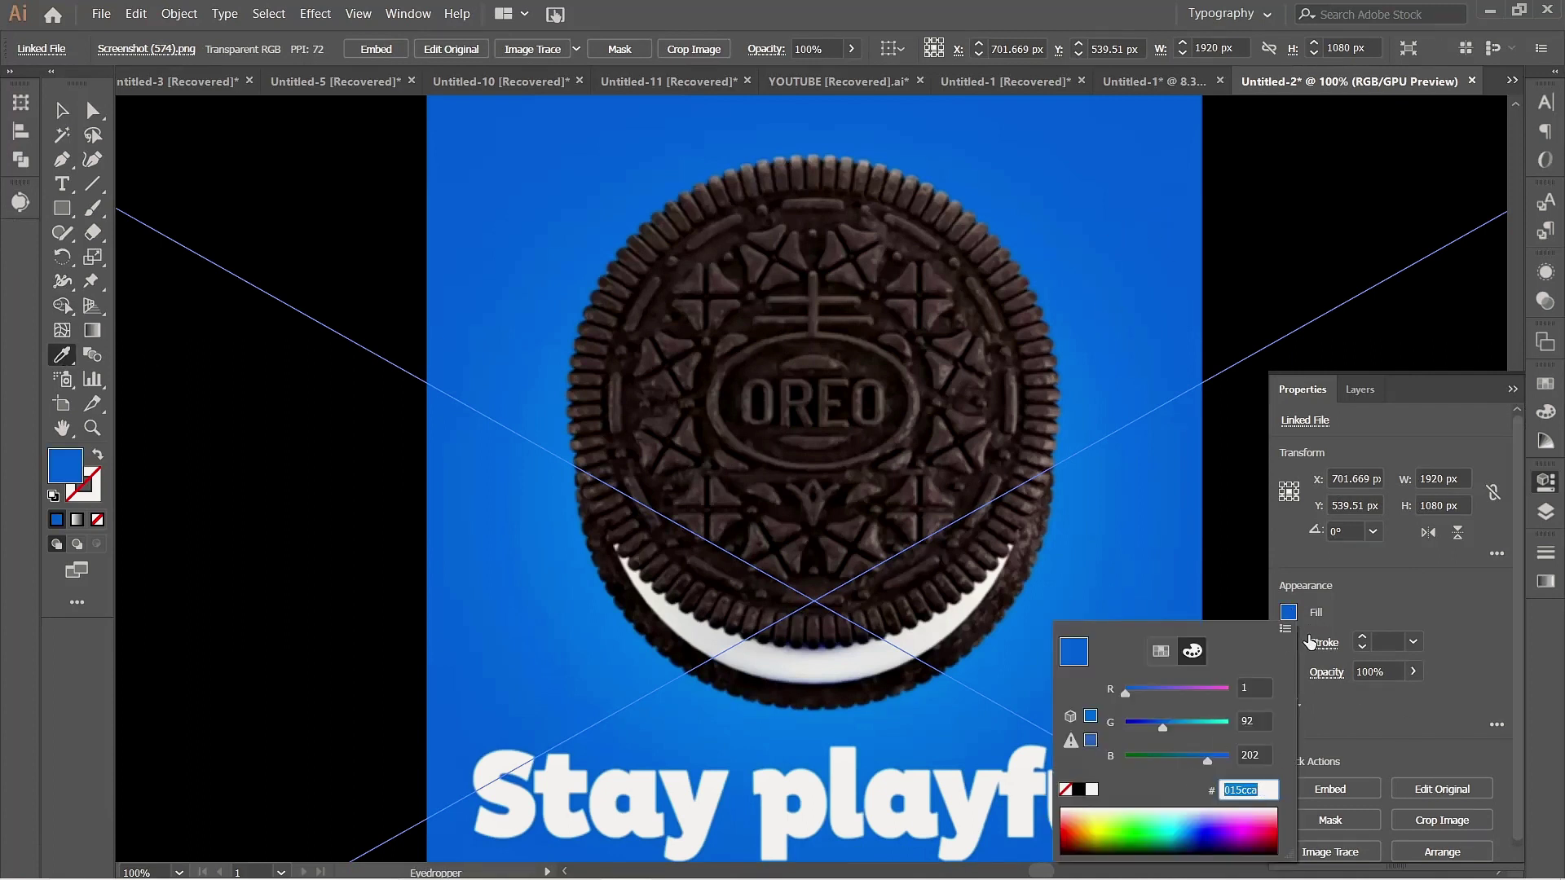
pyautogui.click(421, 614)
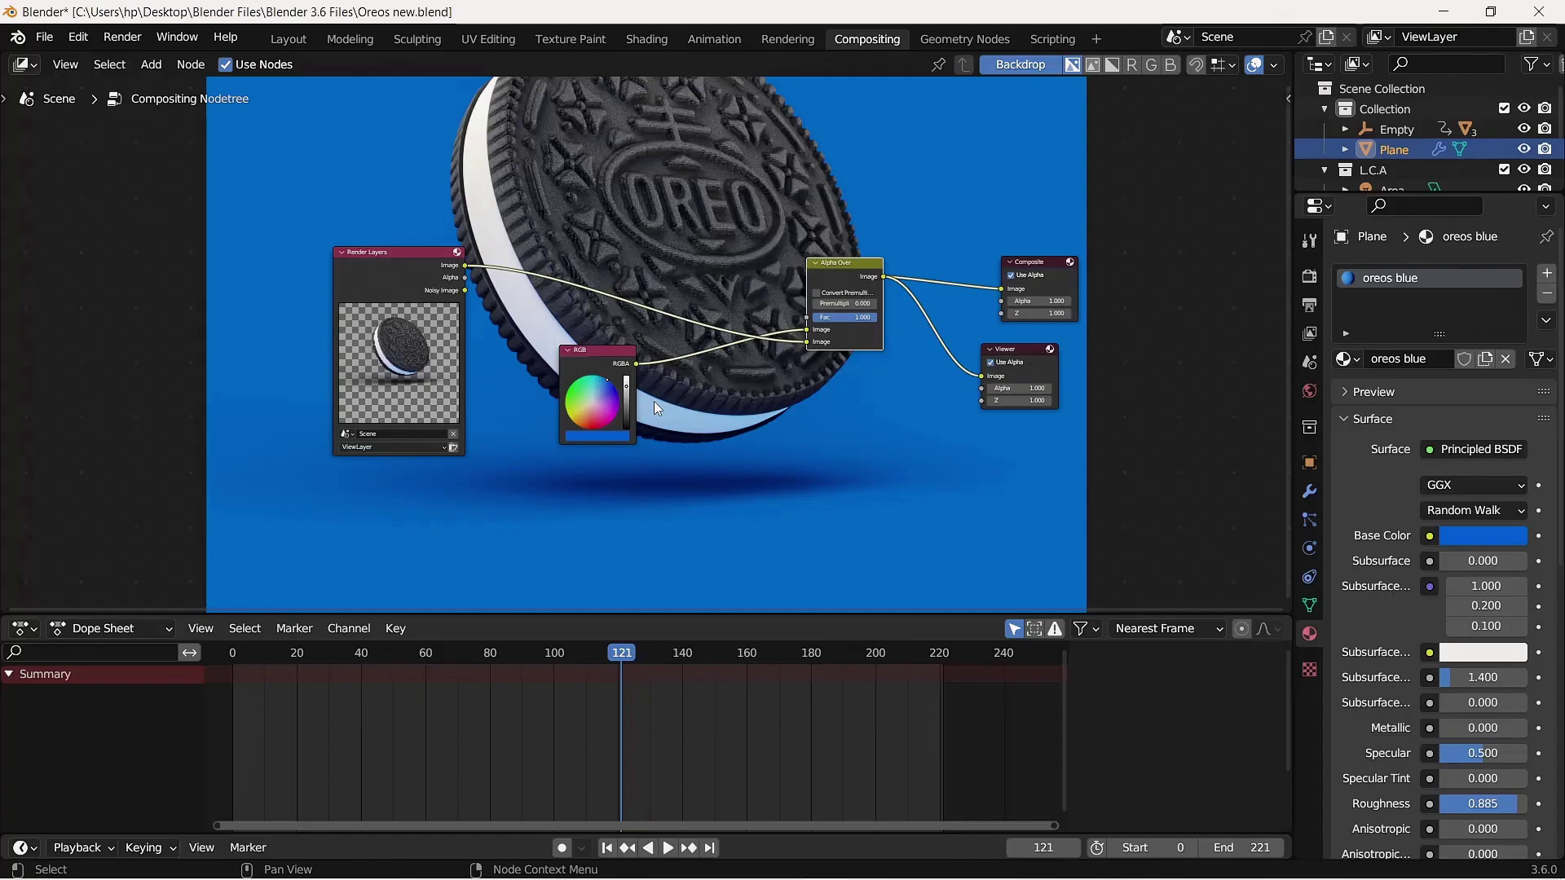
pyautogui.scroll(-2, 657, 407)
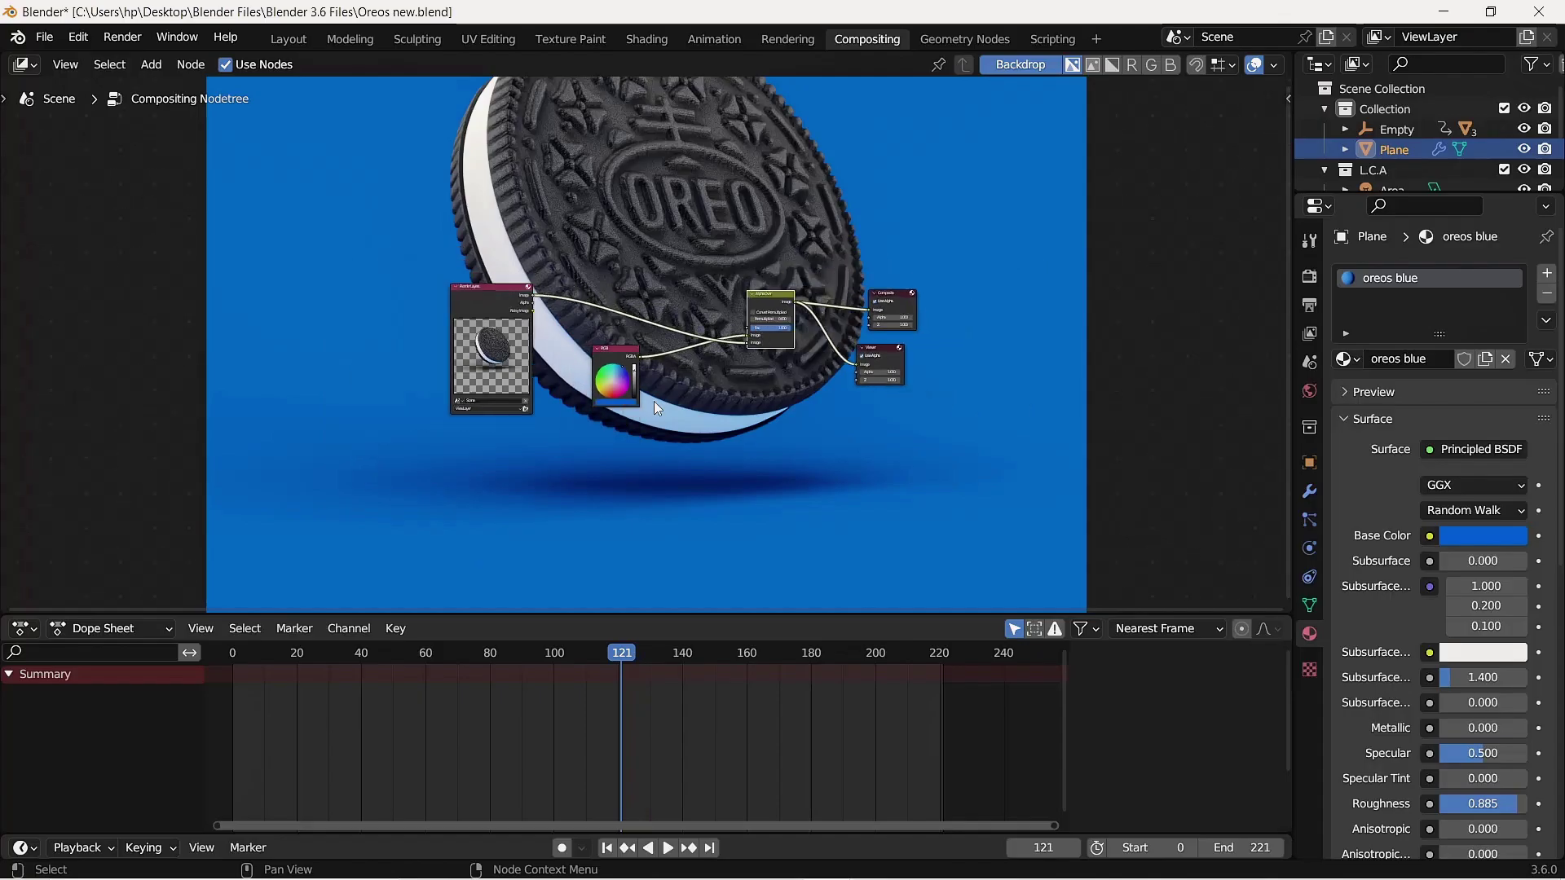
pyautogui.scroll(2, 657, 407)
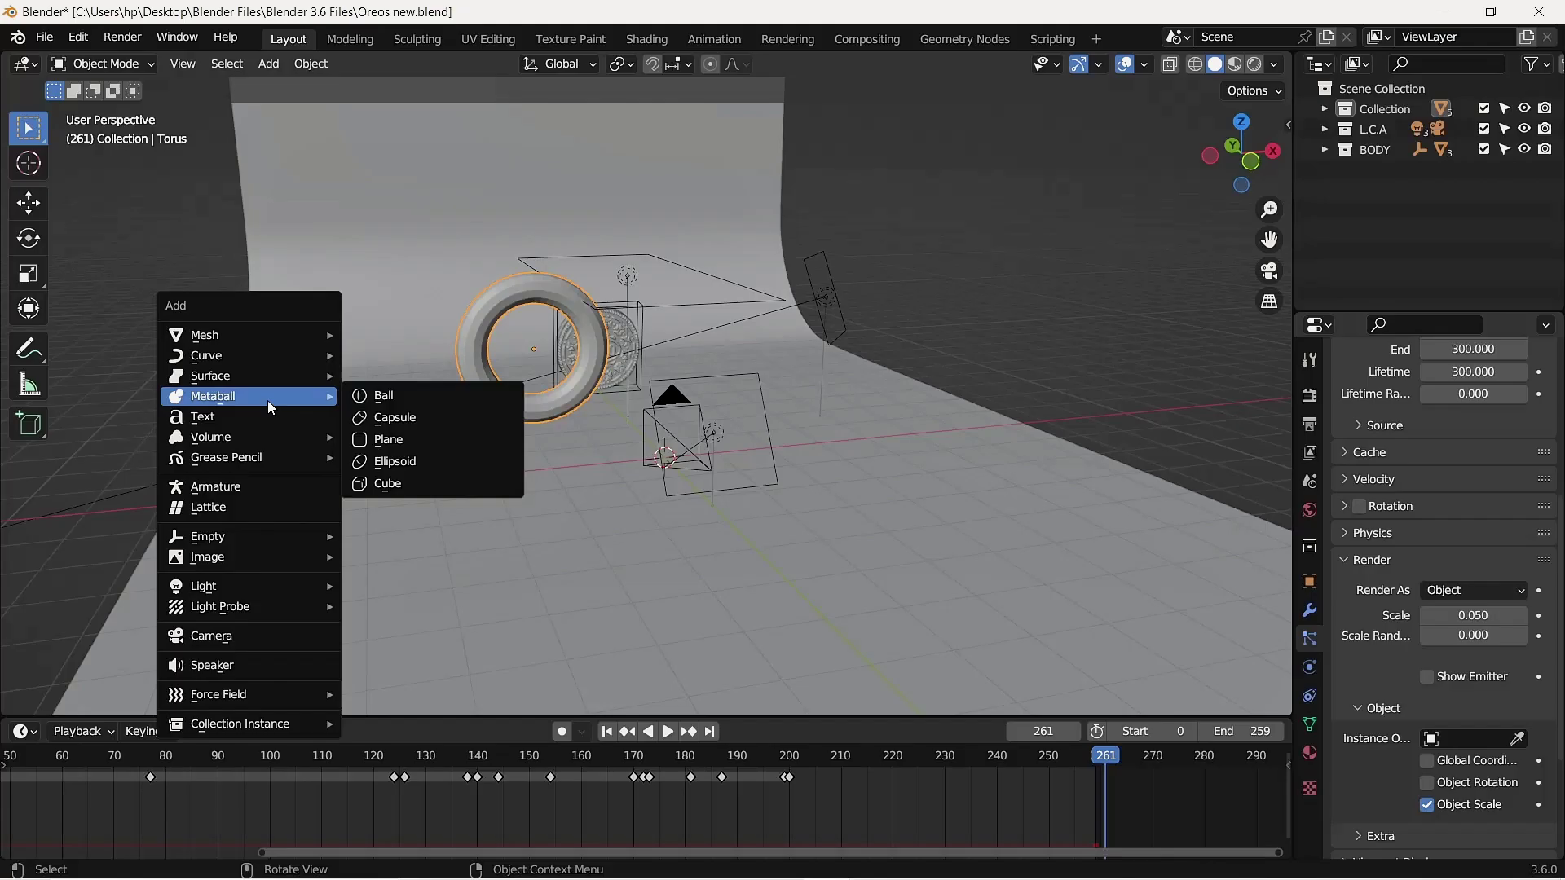
# Add a ball metaball for the milk and move it to the scene's upper left.
pyautogui.click(388, 397)
pyautogui.press('g')
pyautogui.press('z')
pyautogui.press('Return')
pyautogui.scroll(-4, 1443, 571)
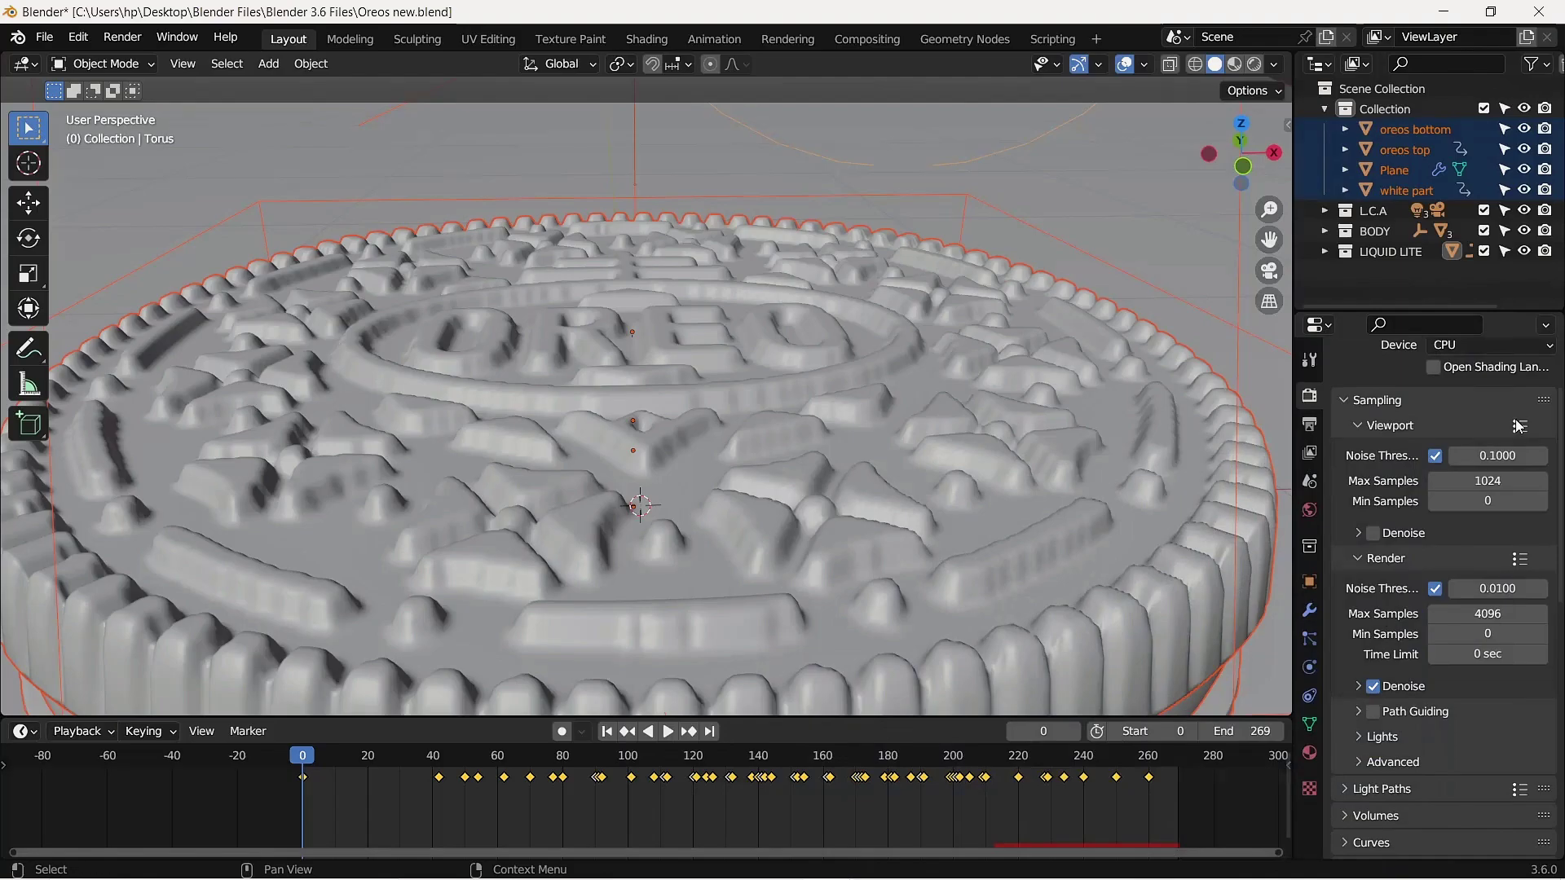
# Set render sampling to 600 max samples with a 0.5 noise threshold.
pyautogui.scroll(-1, 1505, 422)
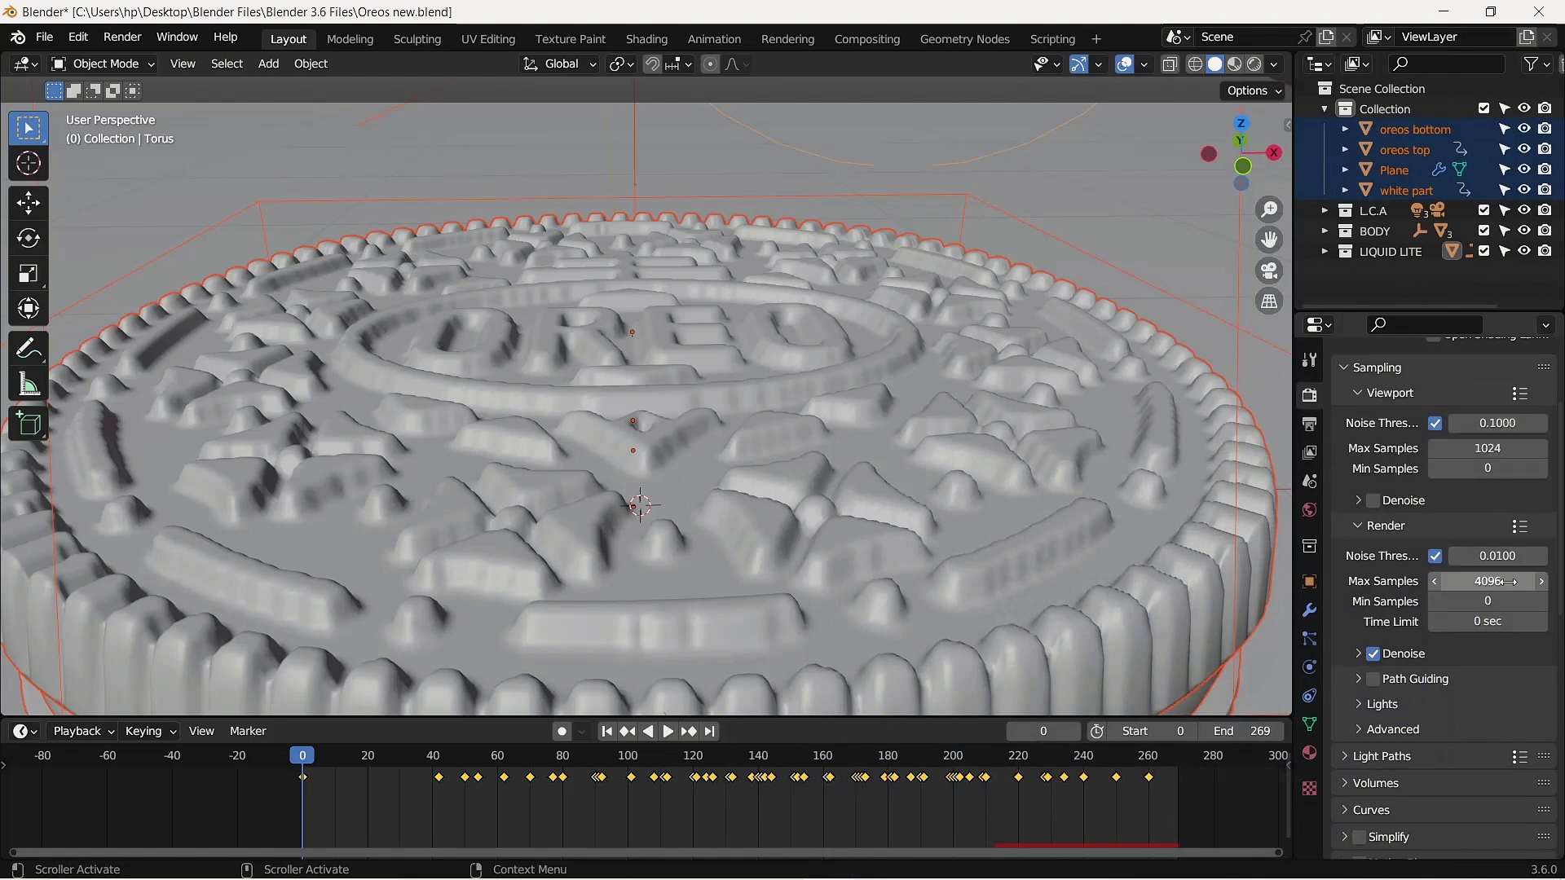
pyautogui.click(1508, 581)
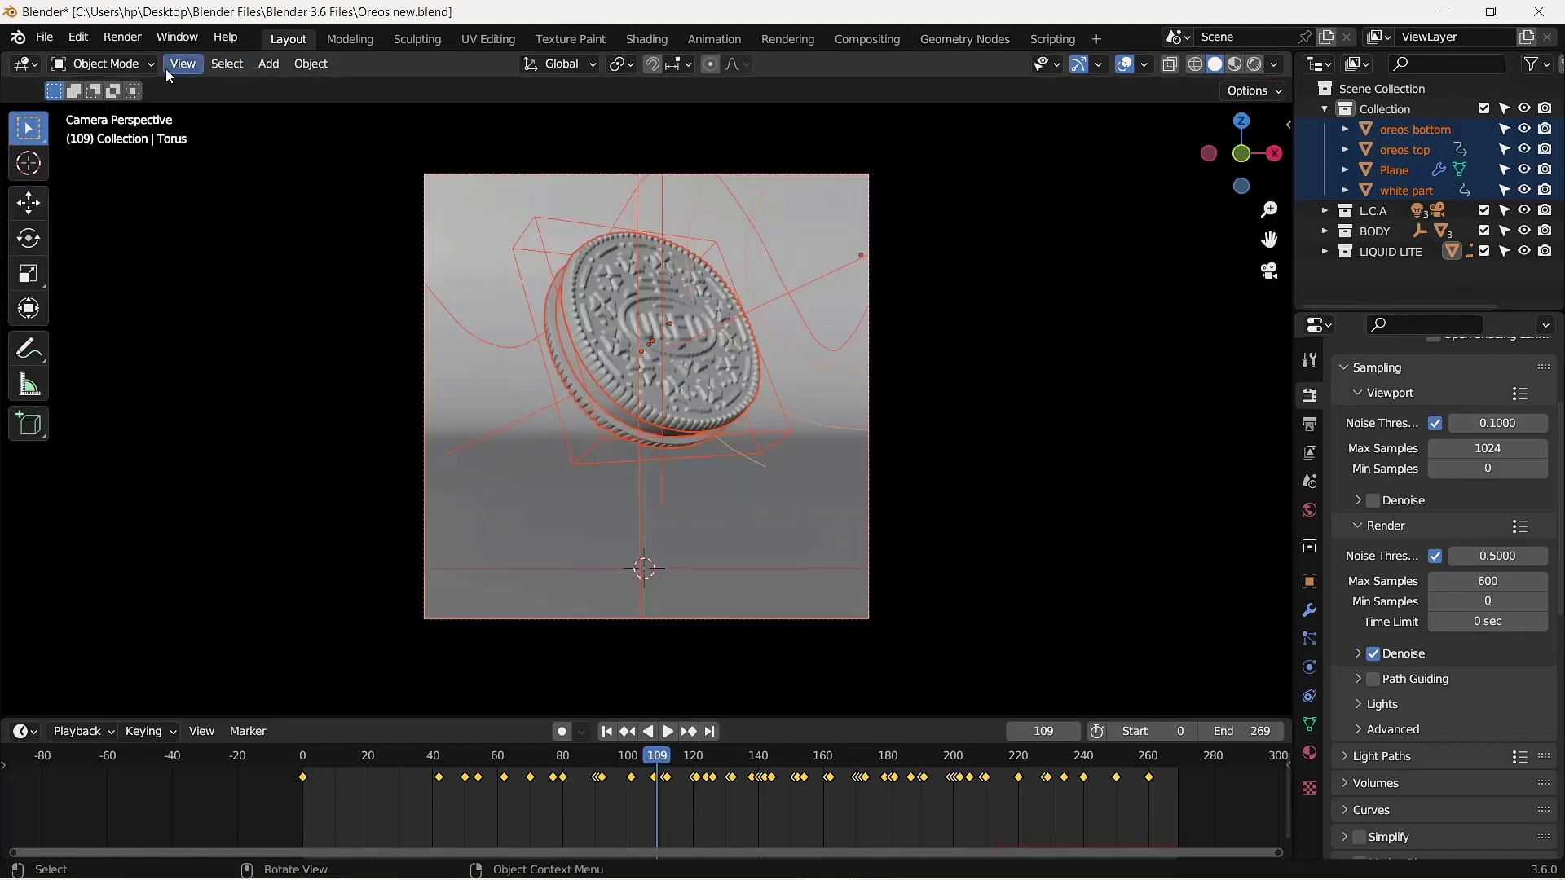
# Use the Render menu to render the cookie animation to video.
pyautogui.click(122, 40)
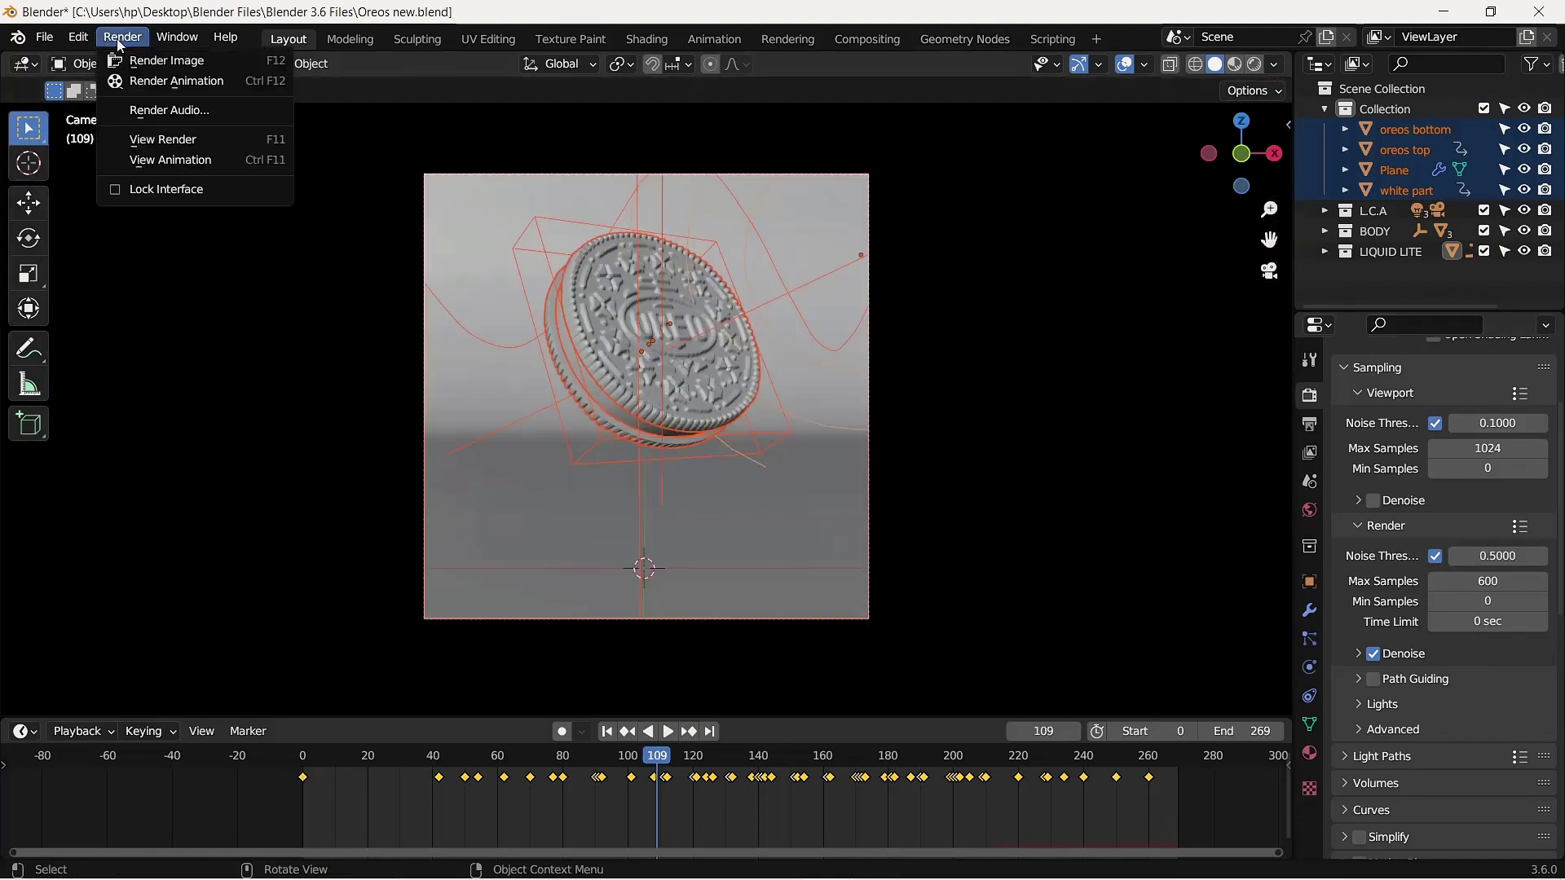